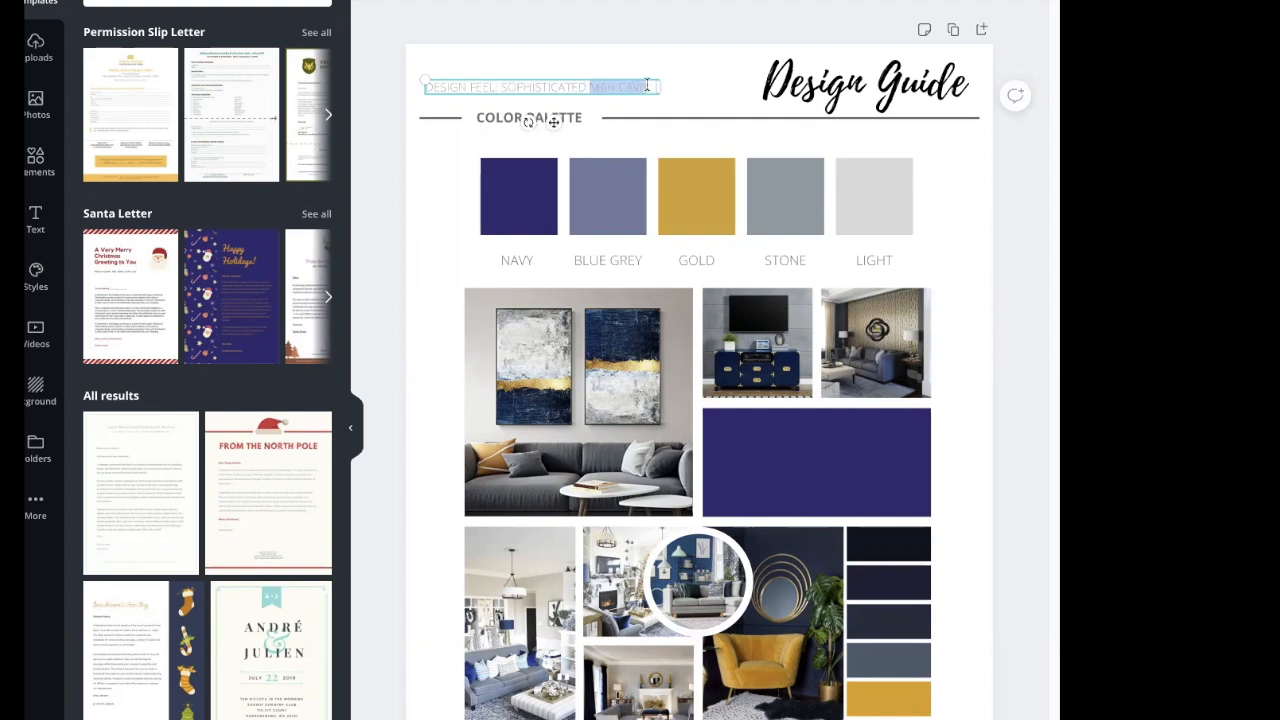
# Change the design feel text to end in SOPHISTICATED GIRL BOSS instead of the man cave wording.
pyautogui.write('GIRL BO')
pyautogui.click(646, 58)
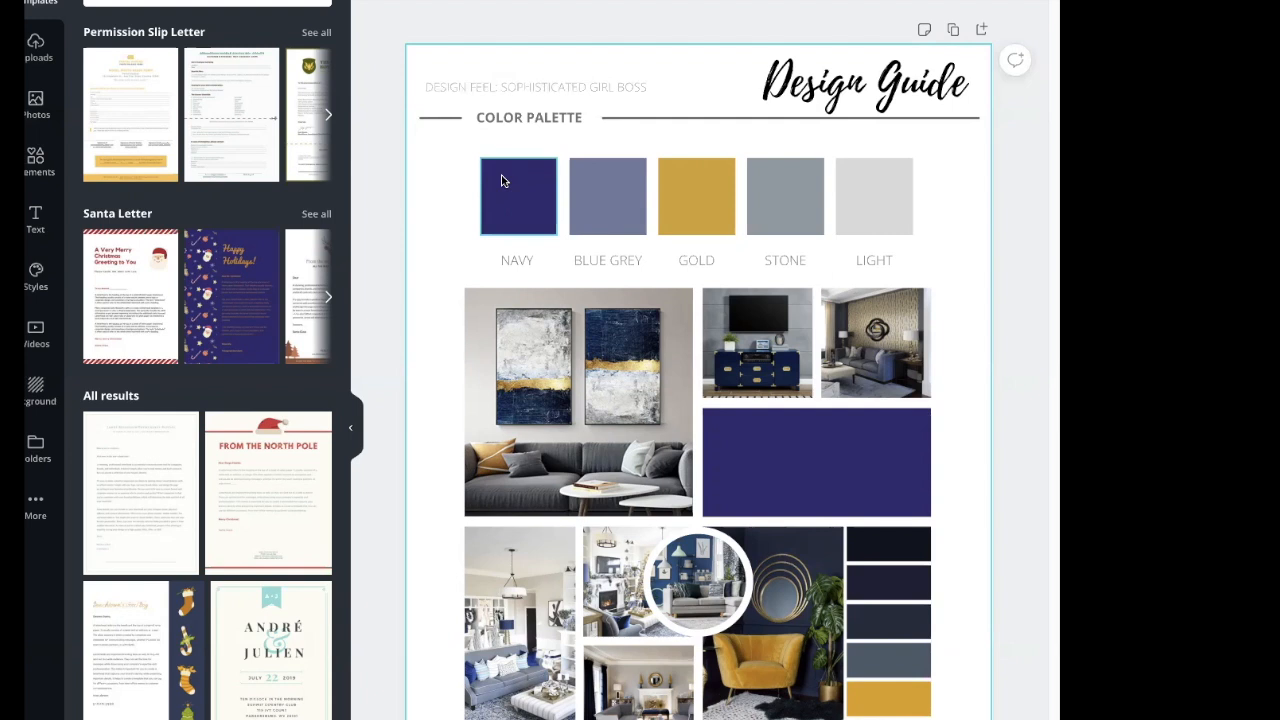
# Search the photo library for "livingroom" and browse the results.
pyautogui.click(35, 105)
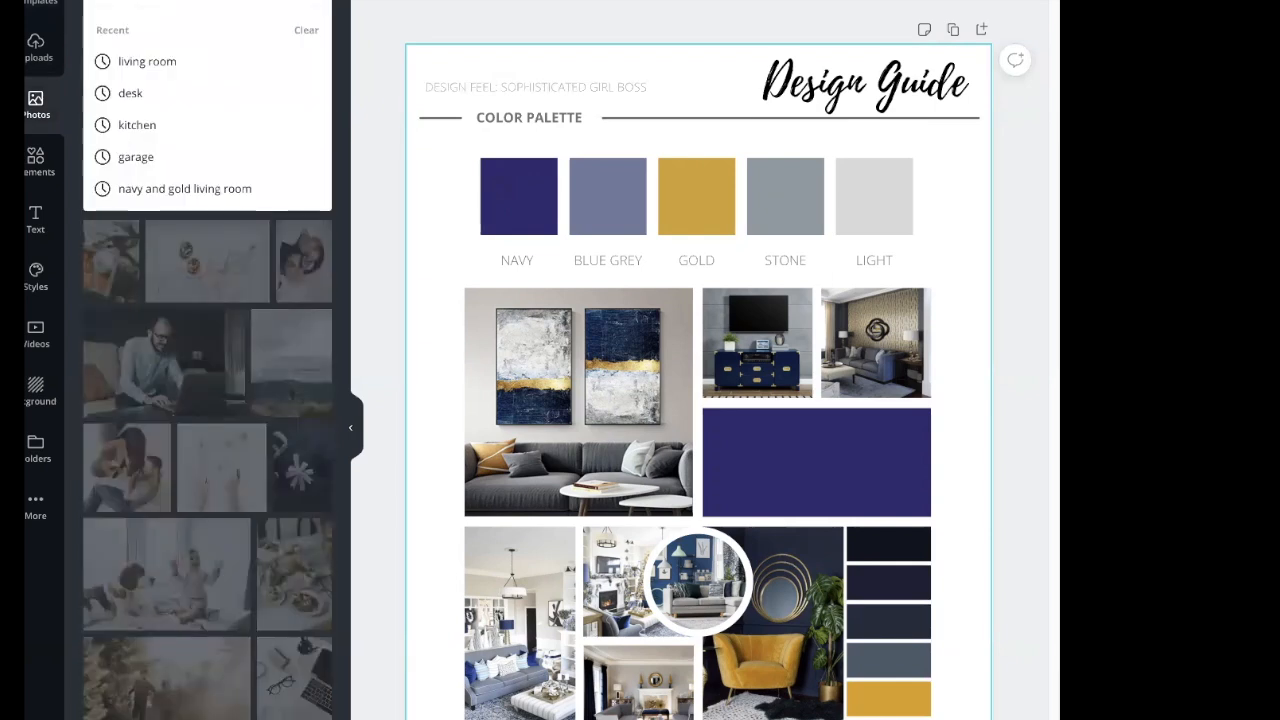
pyautogui.write('livingroom')
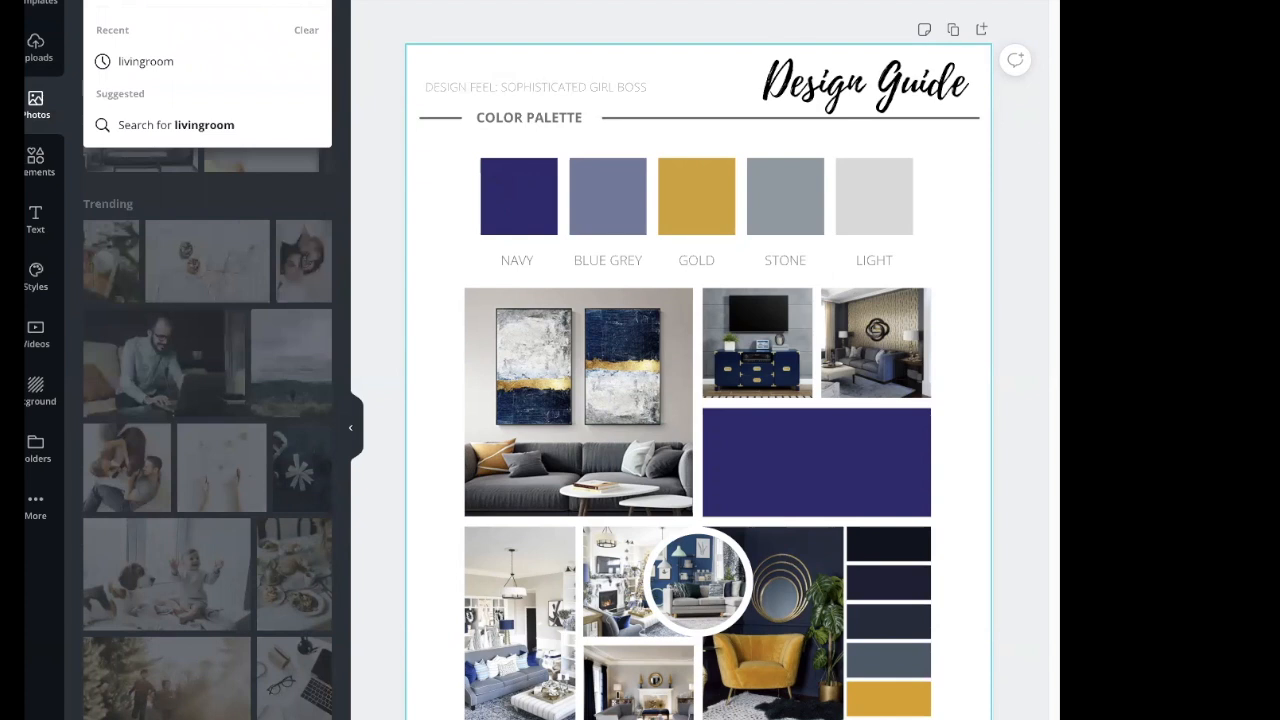
pyautogui.press('Return')
pyautogui.scroll(-6, 136, 262)
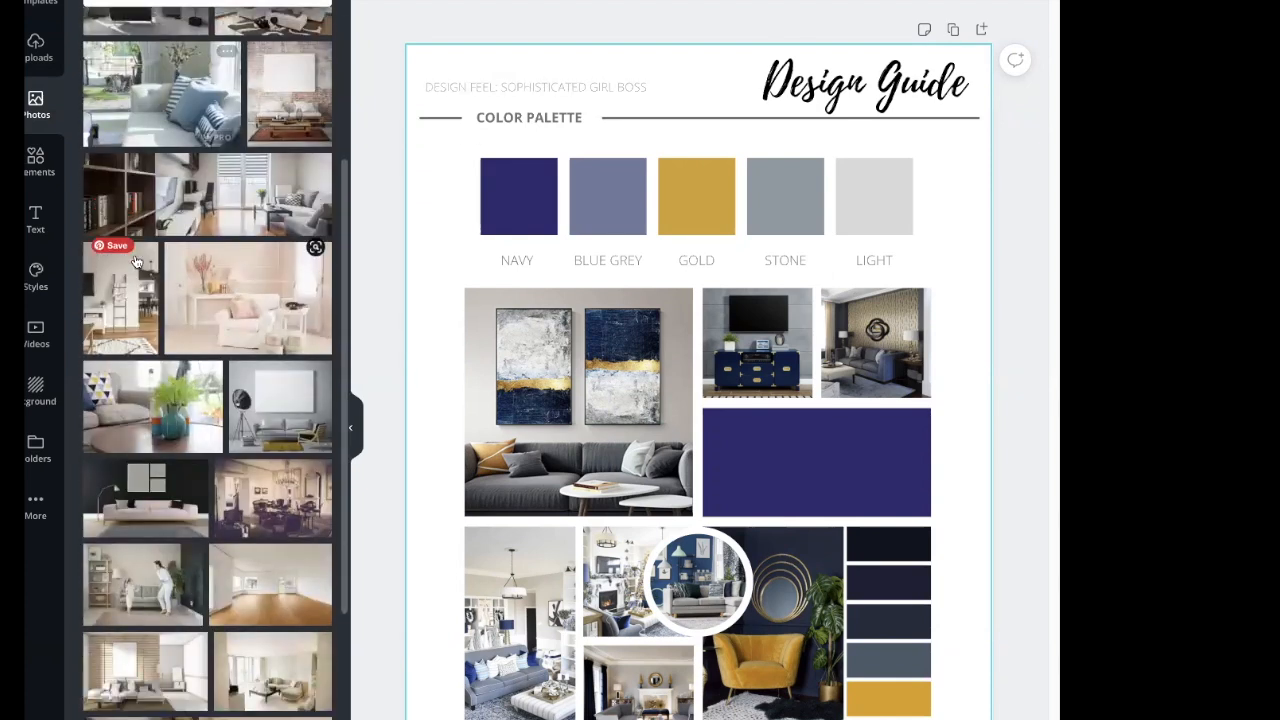
# Search the photos for "living room pink" and place the blue sofa with pink throw photo in the large collage frame.
pyautogui.click(261, 4)
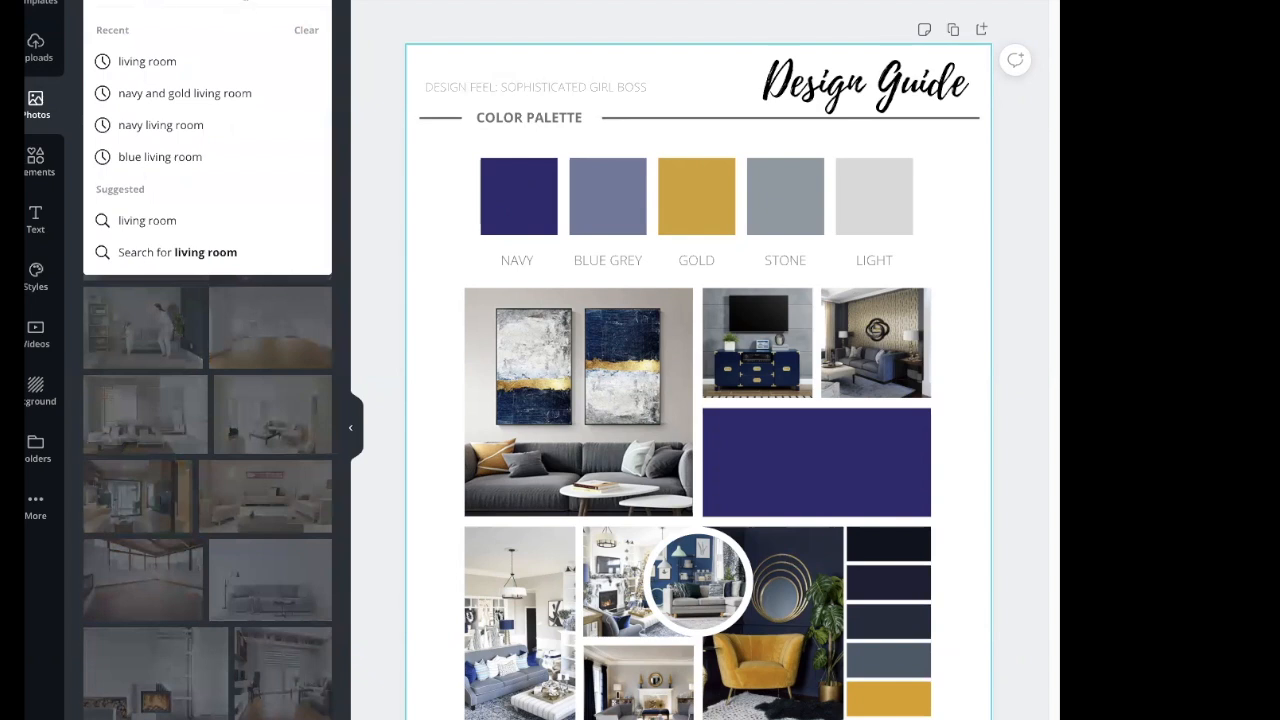
pyautogui.write('pink')
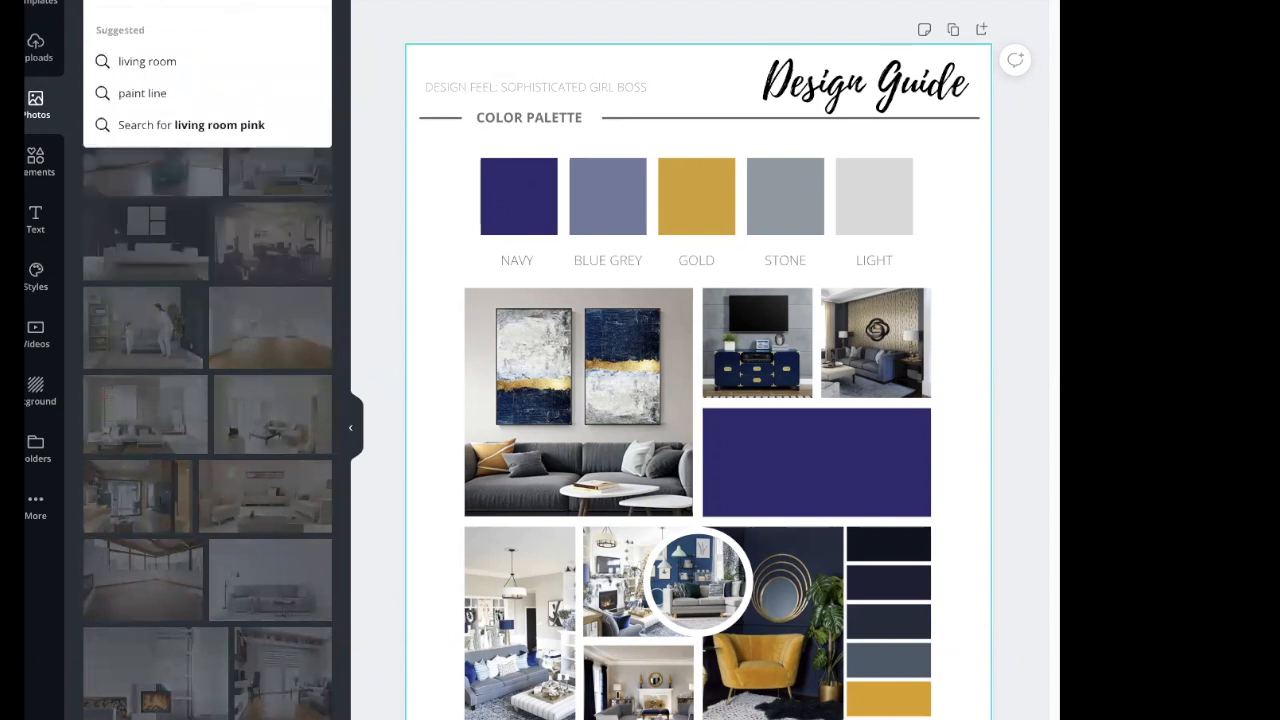
pyautogui.press('Return')
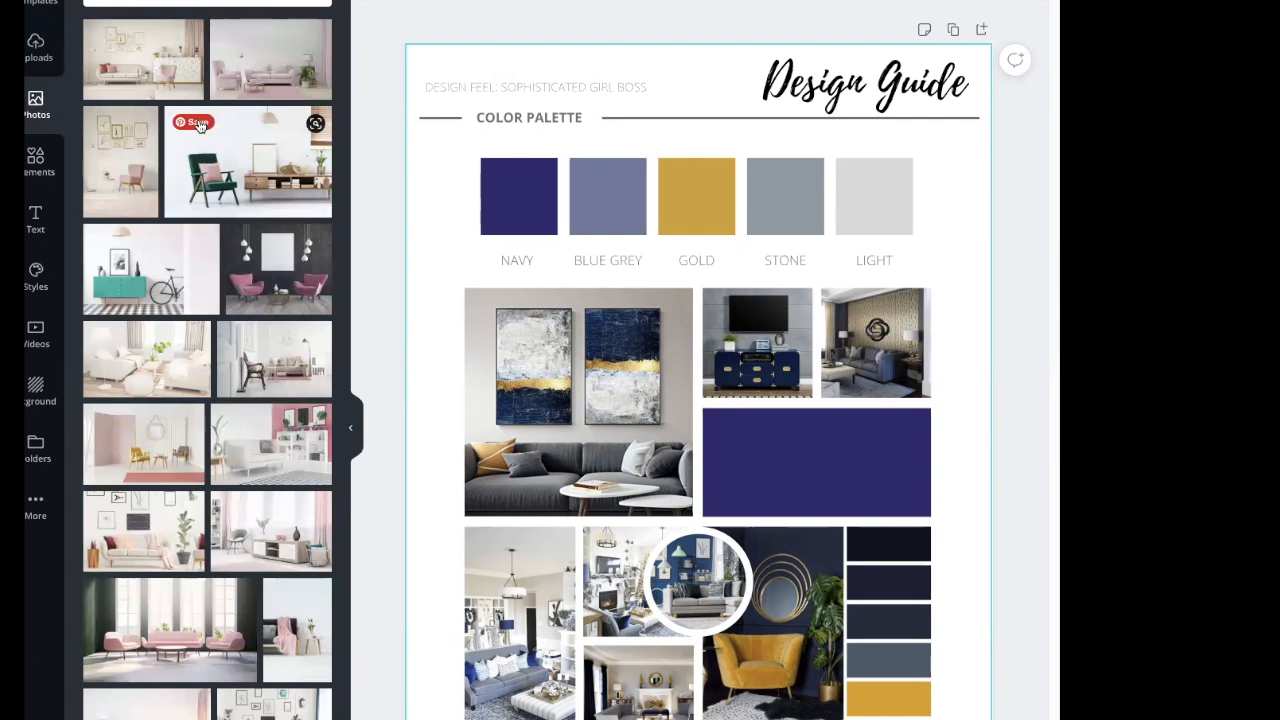
pyautogui.scroll(-2, 199, 213)
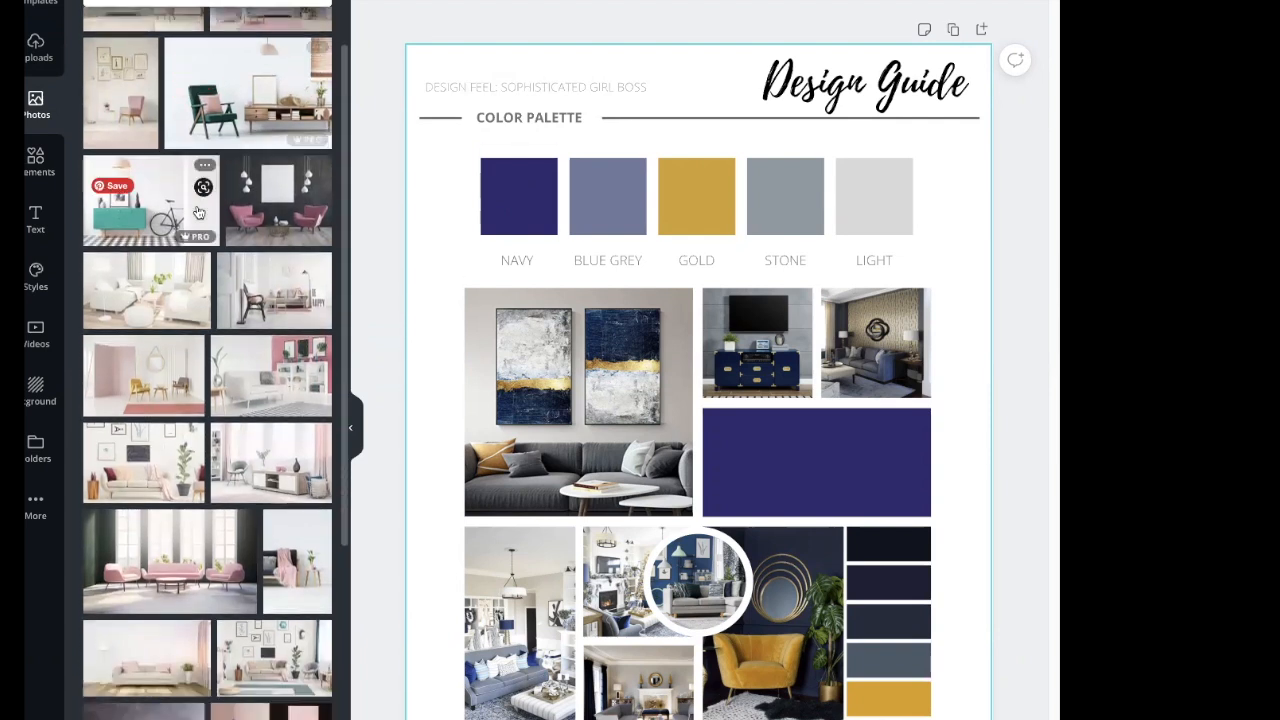
pyautogui.scroll(-5, 199, 213)
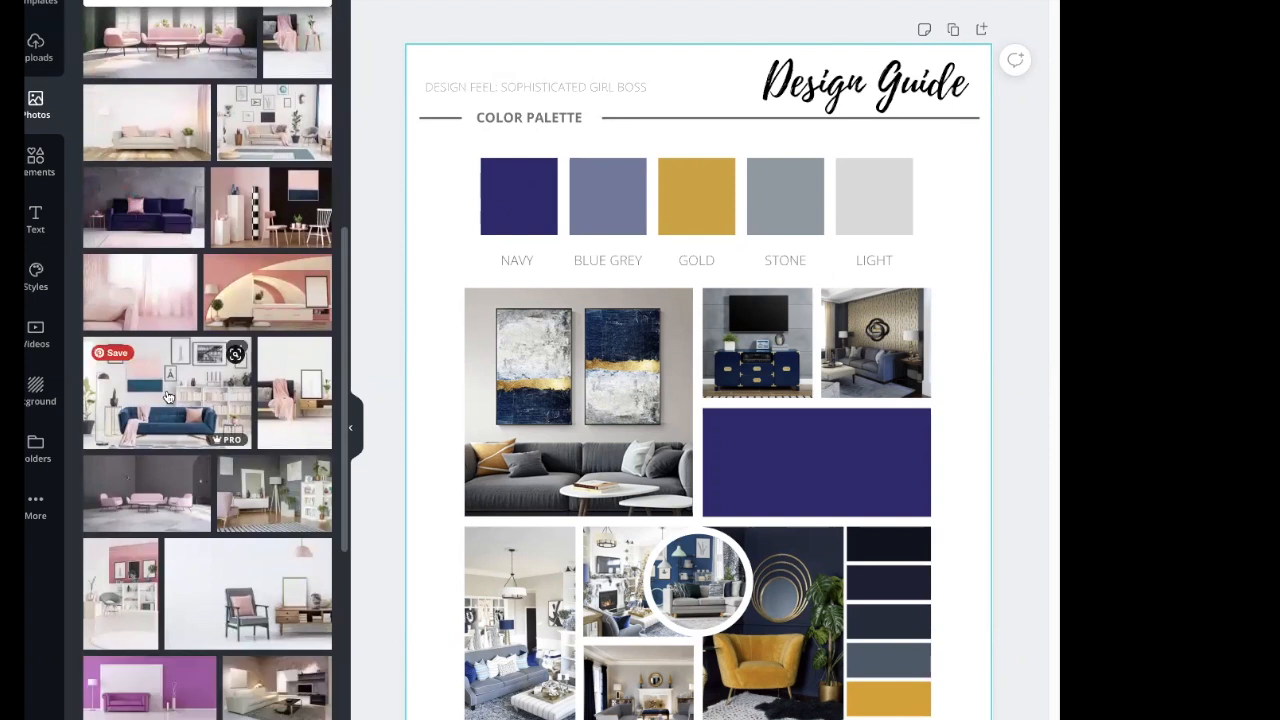
pyautogui.moveTo(165, 397); pyautogui.dragTo(534, 390)
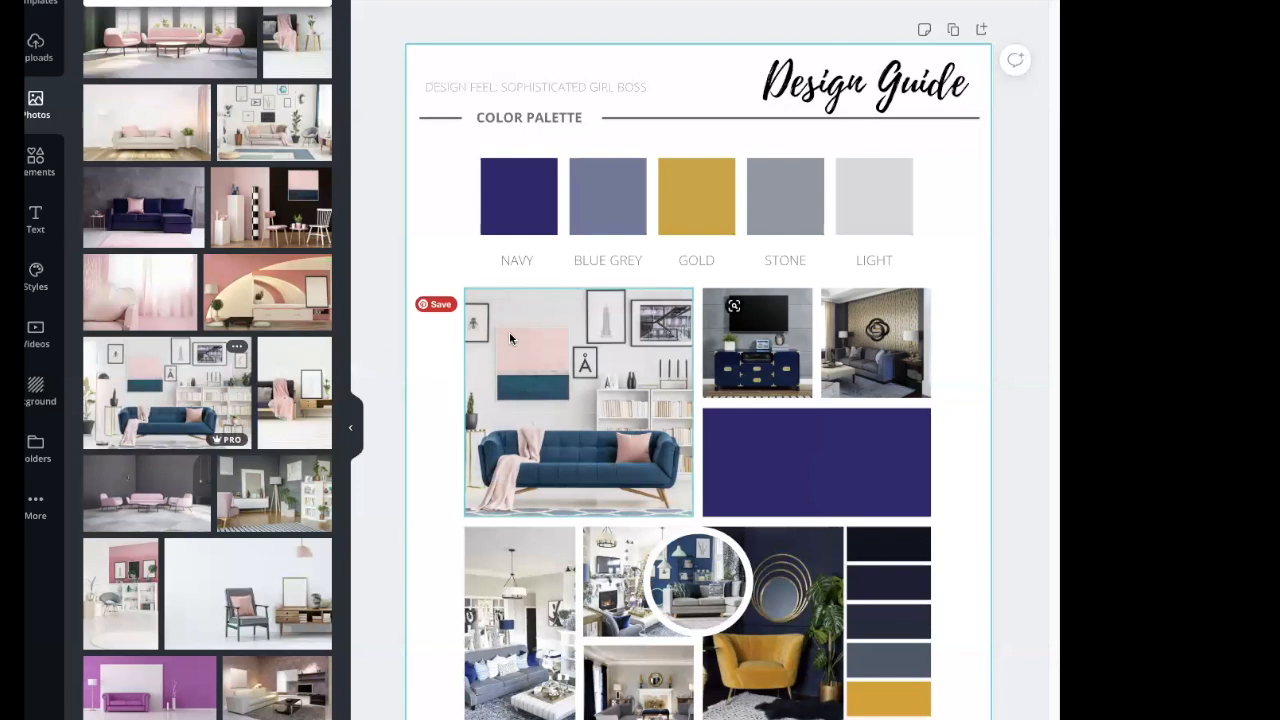
# Recolor the swatch above the NAVY label to the custom dark aqua #0F5A72, matching the sofa photo.
pyautogui.click(530, 189)
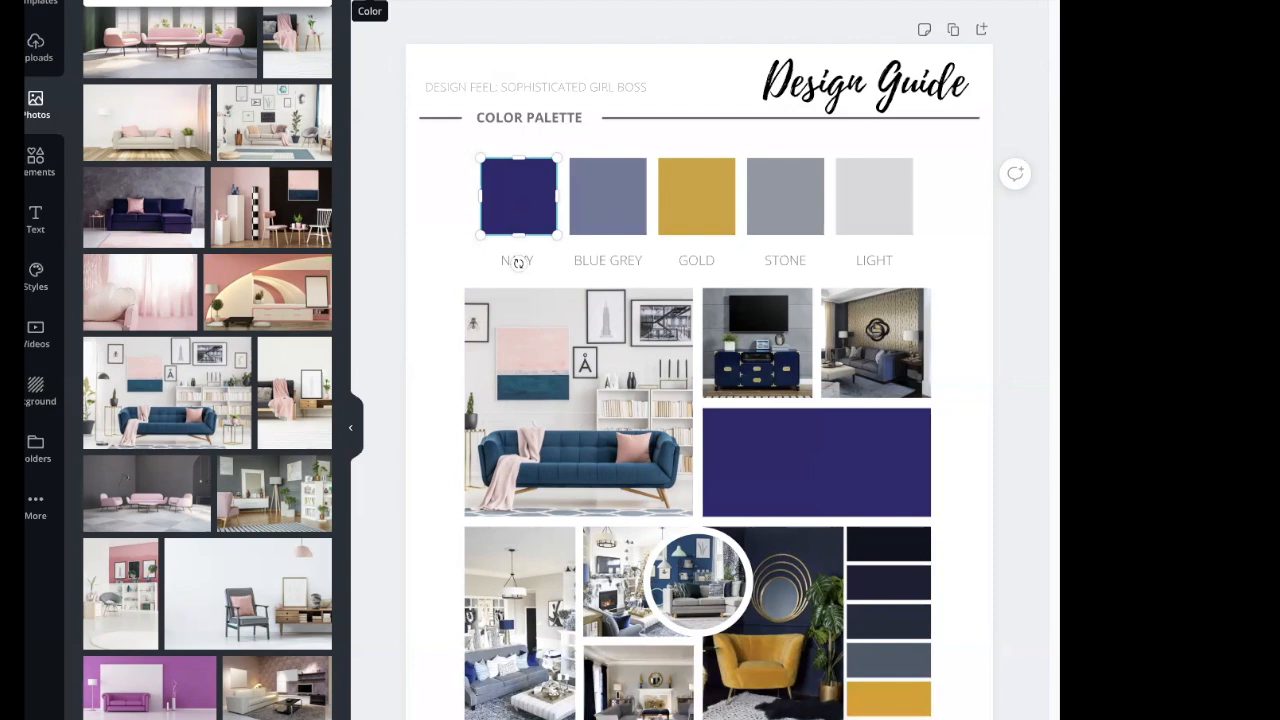
pyautogui.click(366, 4)
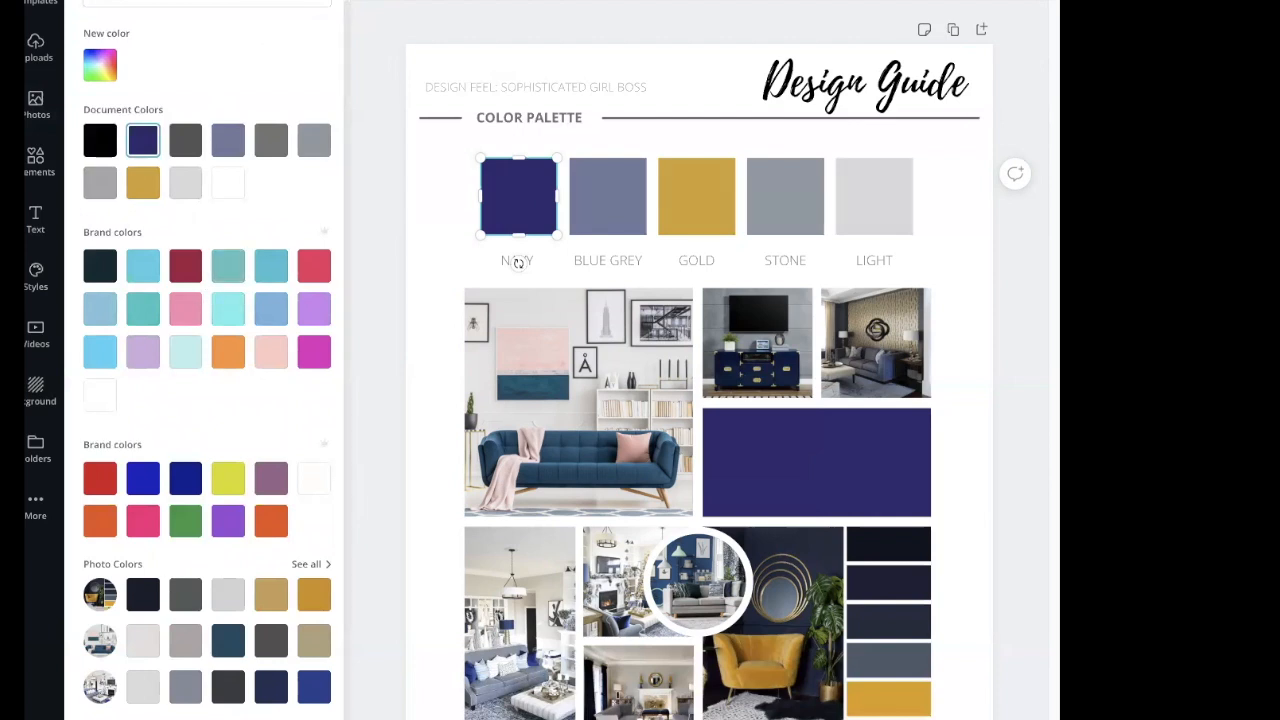
pyautogui.click(143, 308)
pyautogui.scroll(-2, 208, 347)
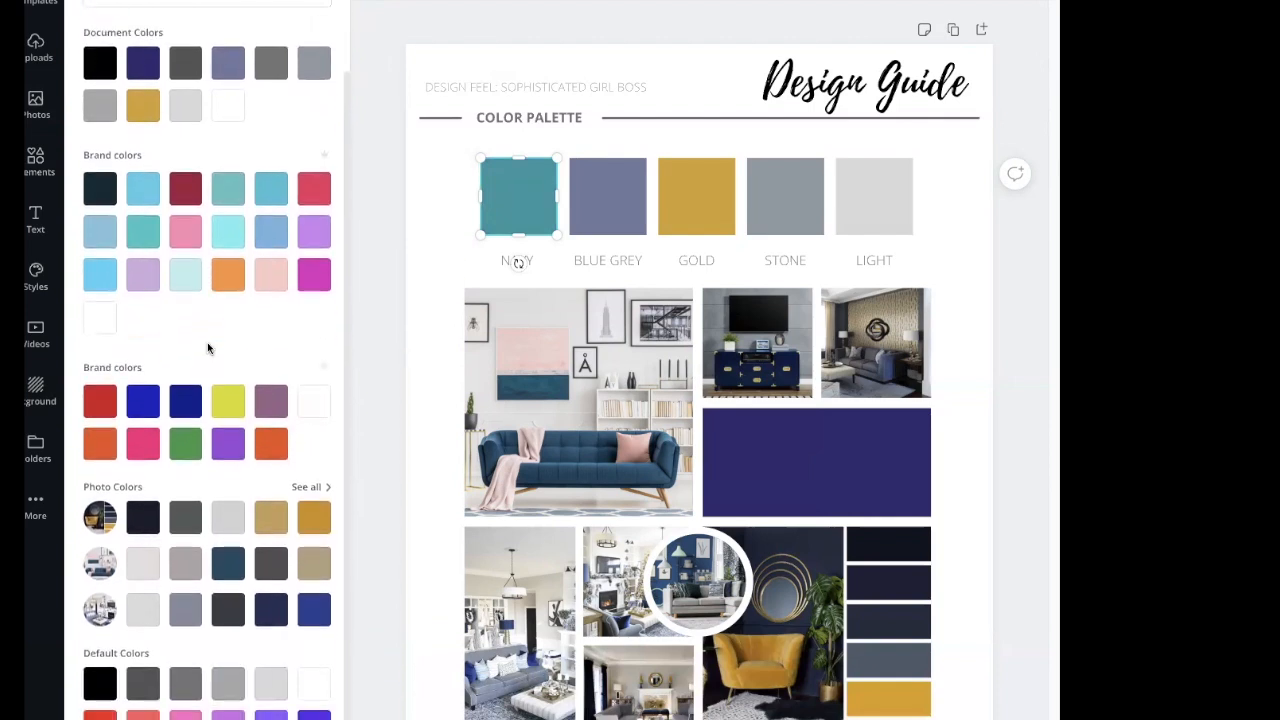
pyautogui.scroll(2, 207, 342)
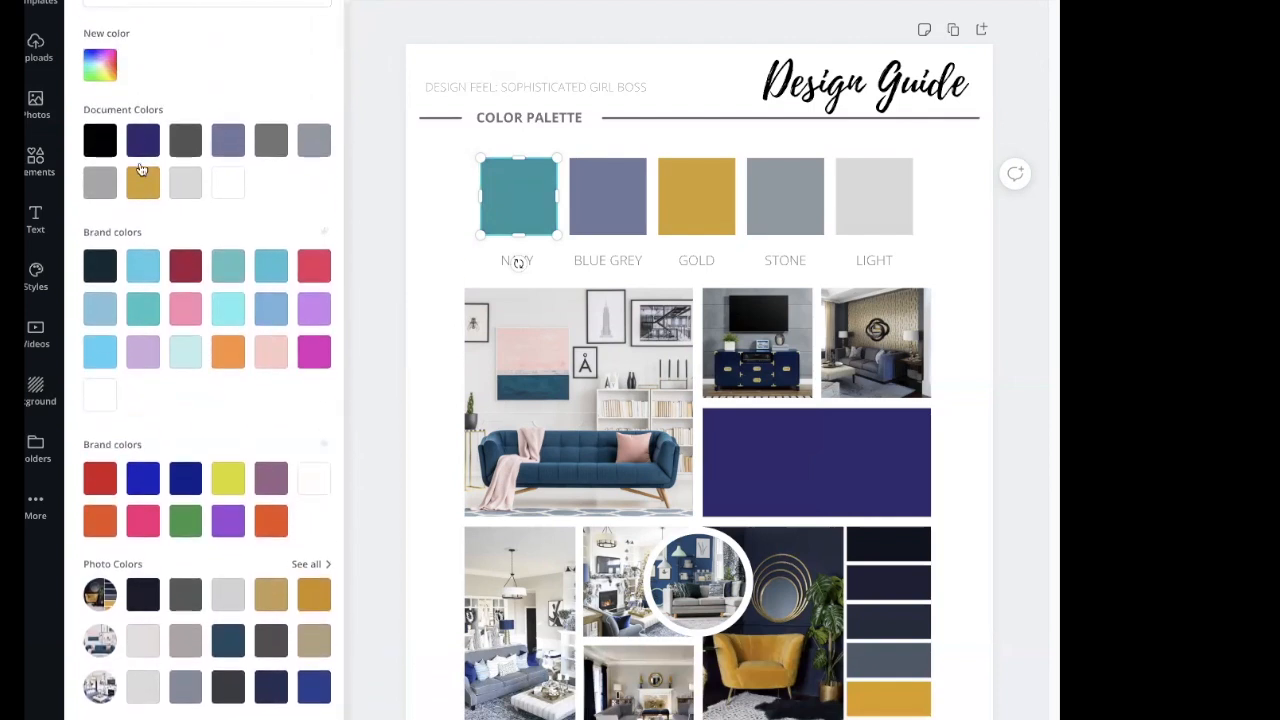
pyautogui.click(94, 67)
pyautogui.moveTo(295, 133); pyautogui.dragTo(280, 151)
pyautogui.click(210, 204)
pyautogui.moveTo(210, 204); pyautogui.dragTo(210, 204)
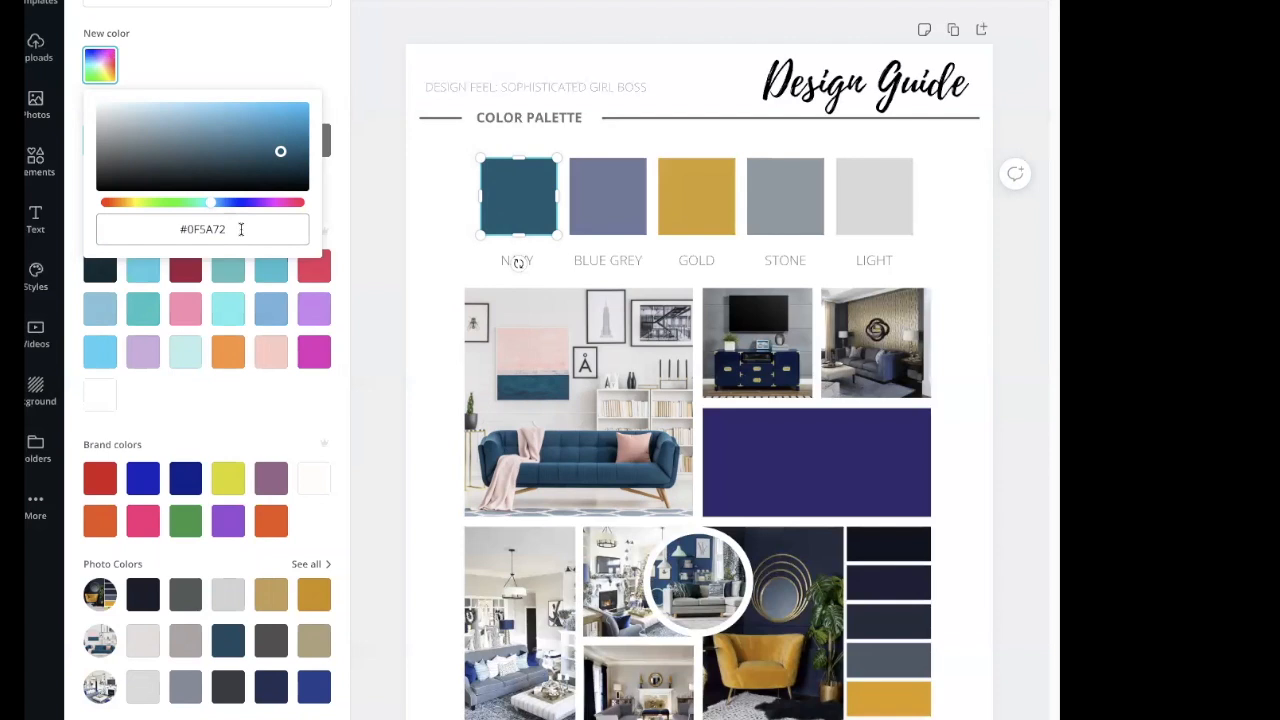
# Recolor the BLUE GREY swatch with the pastel pink brand color and the GOLD swatch with a medium grey document color.
pyautogui.click(600, 207)
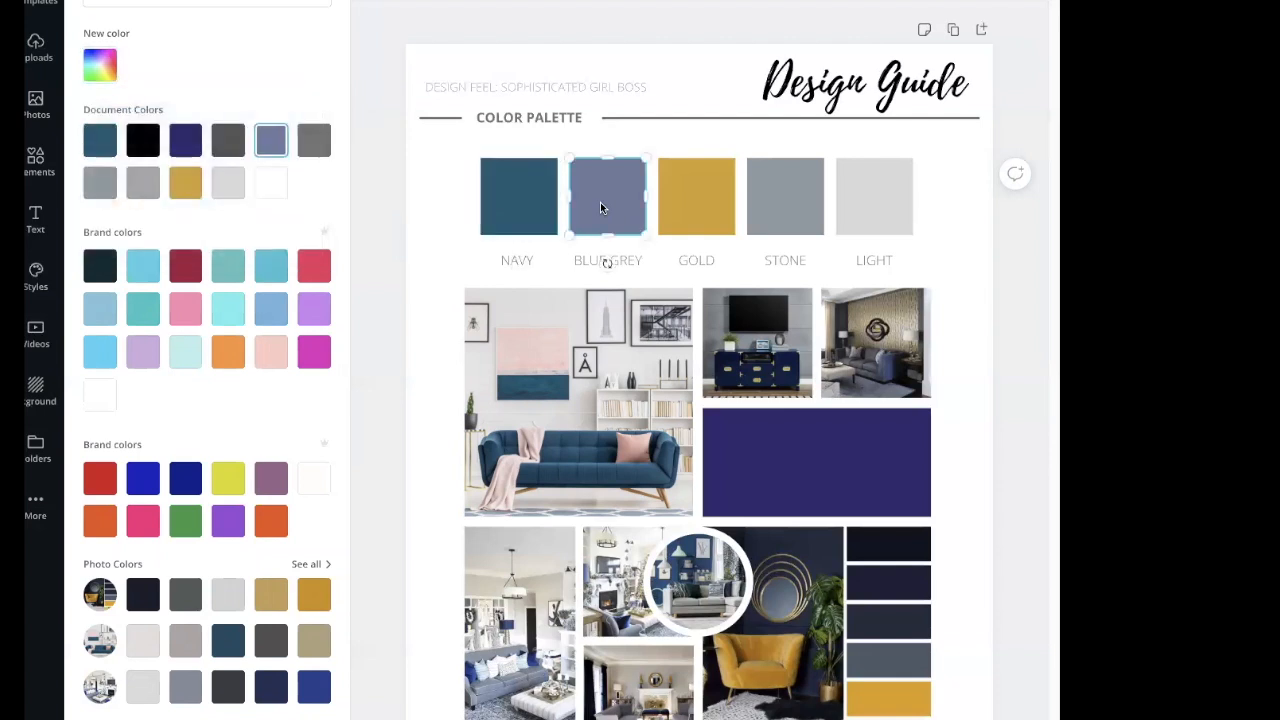
pyautogui.click(269, 350)
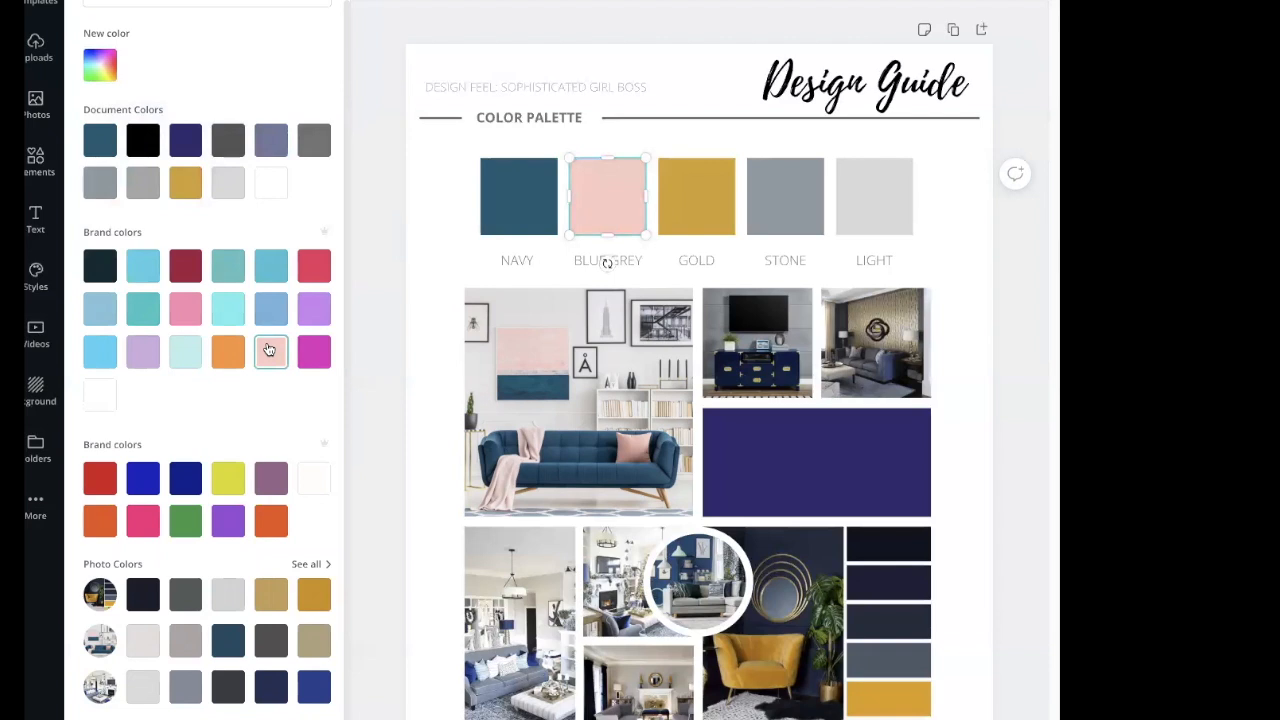
pyautogui.click(697, 194)
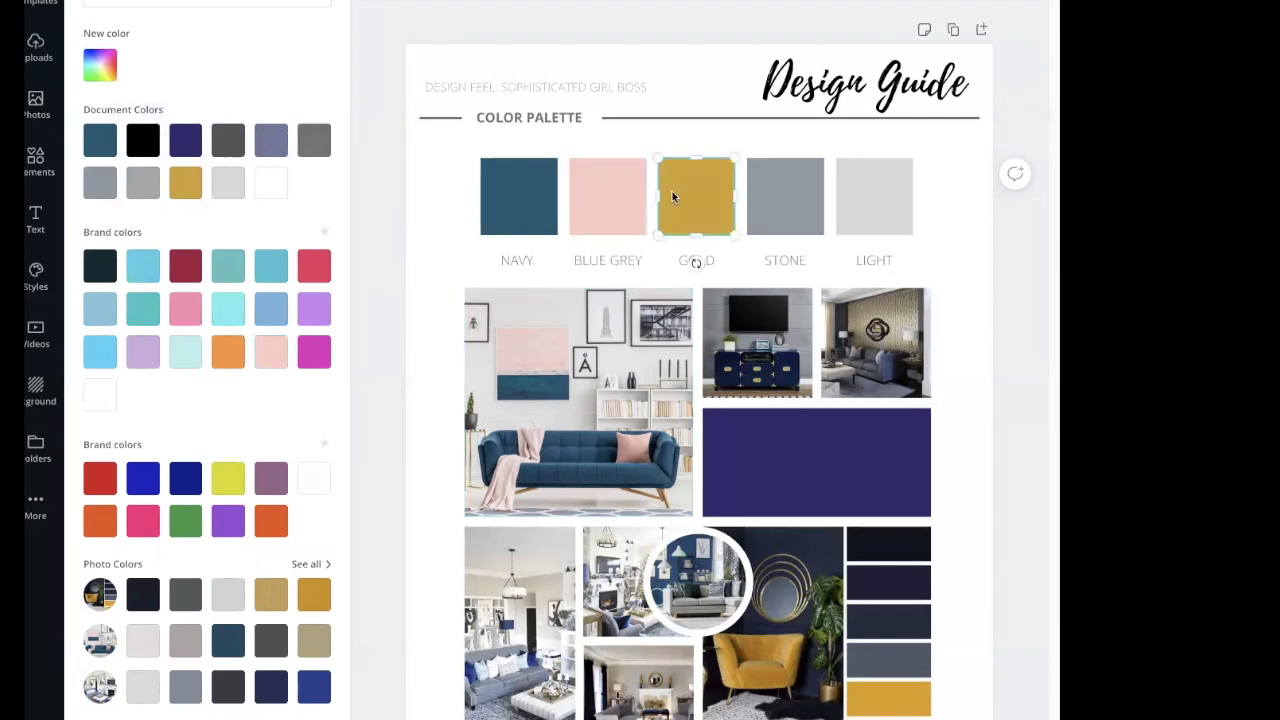
pyautogui.click(144, 184)
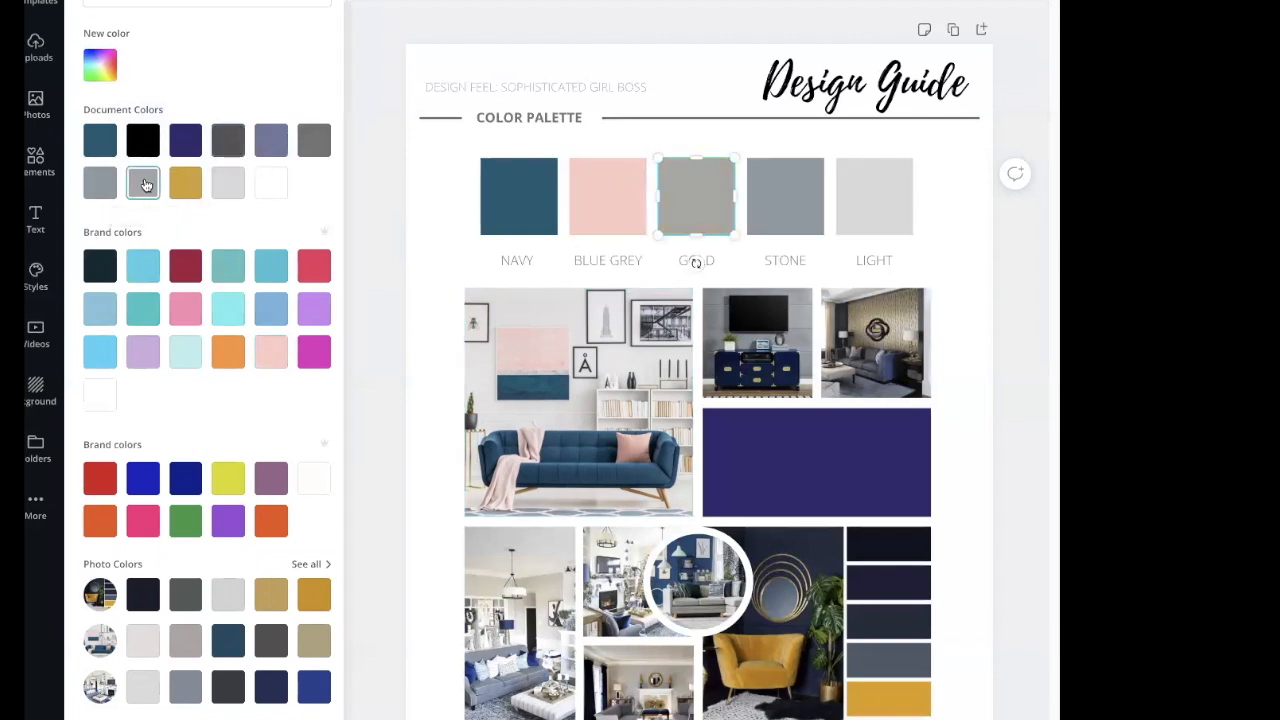
pyautogui.click(801, 180)
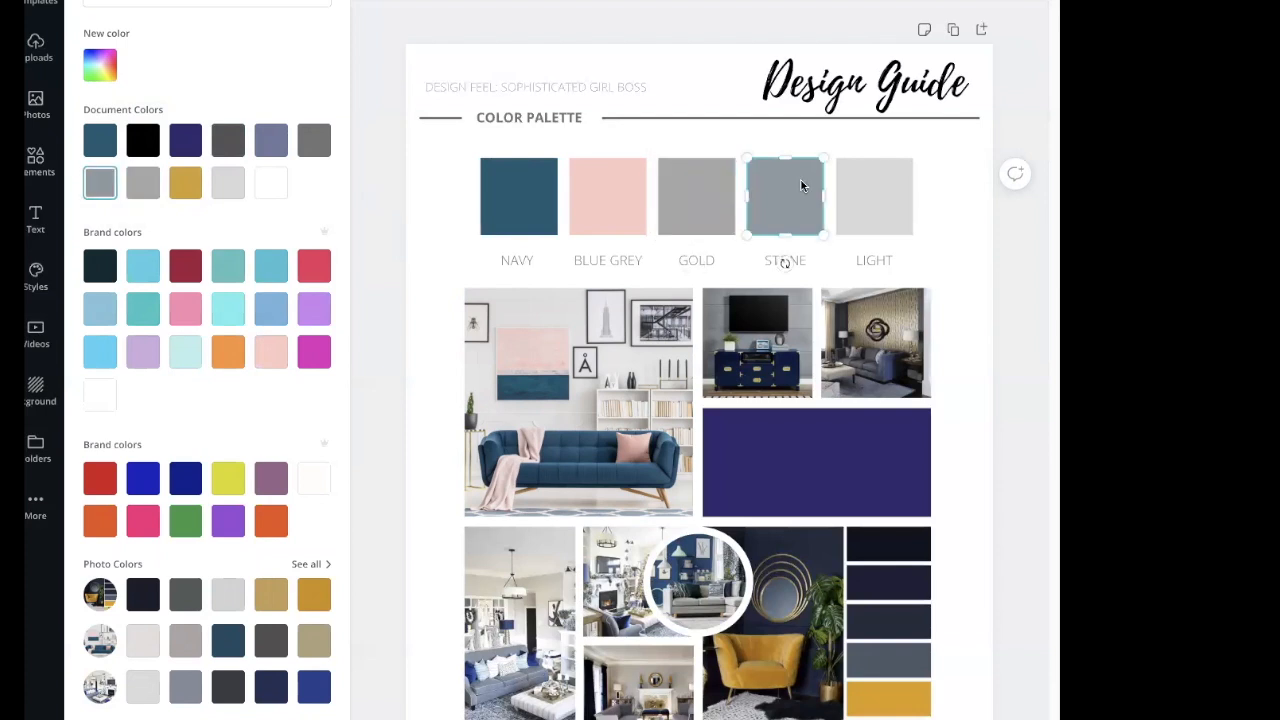
# Replace the label under the pink swatch with PASTEL PINK.
pyautogui.click(692, 260)
pyautogui.click(595, 260)
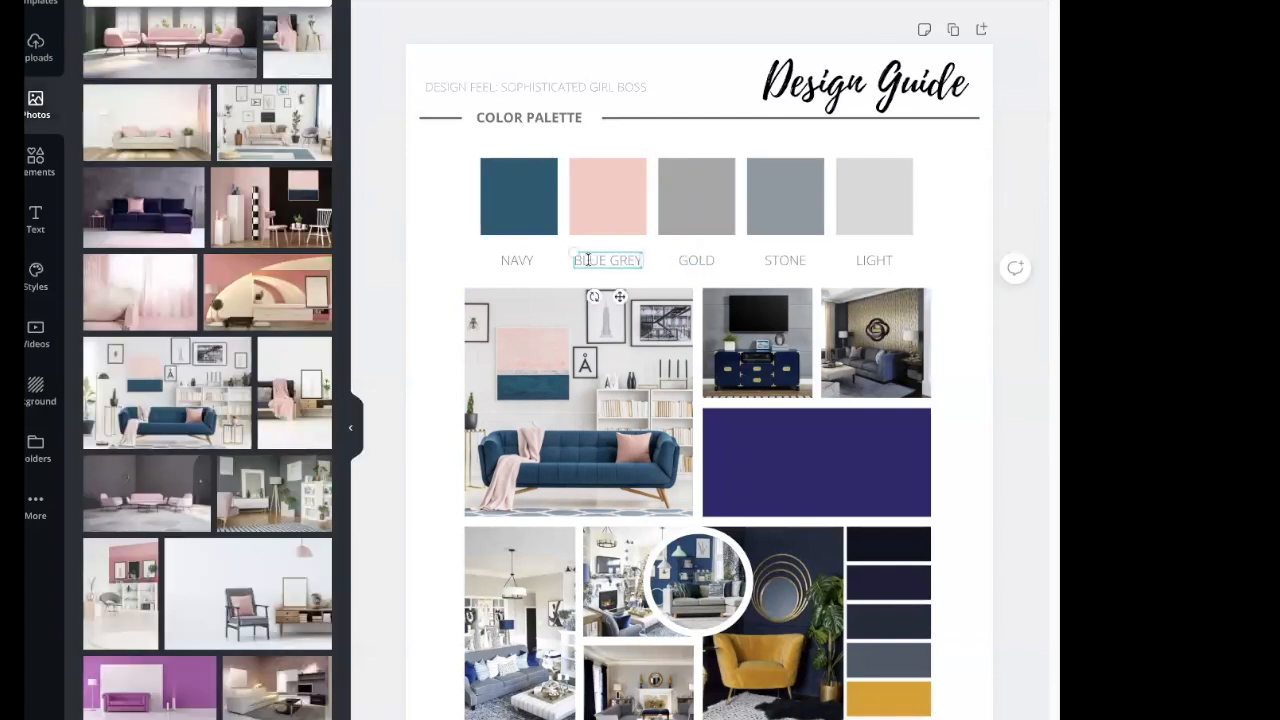
pyautogui.moveTo(575, 259); pyautogui.dragTo(638, 260)
pyautogui.write('PINK')
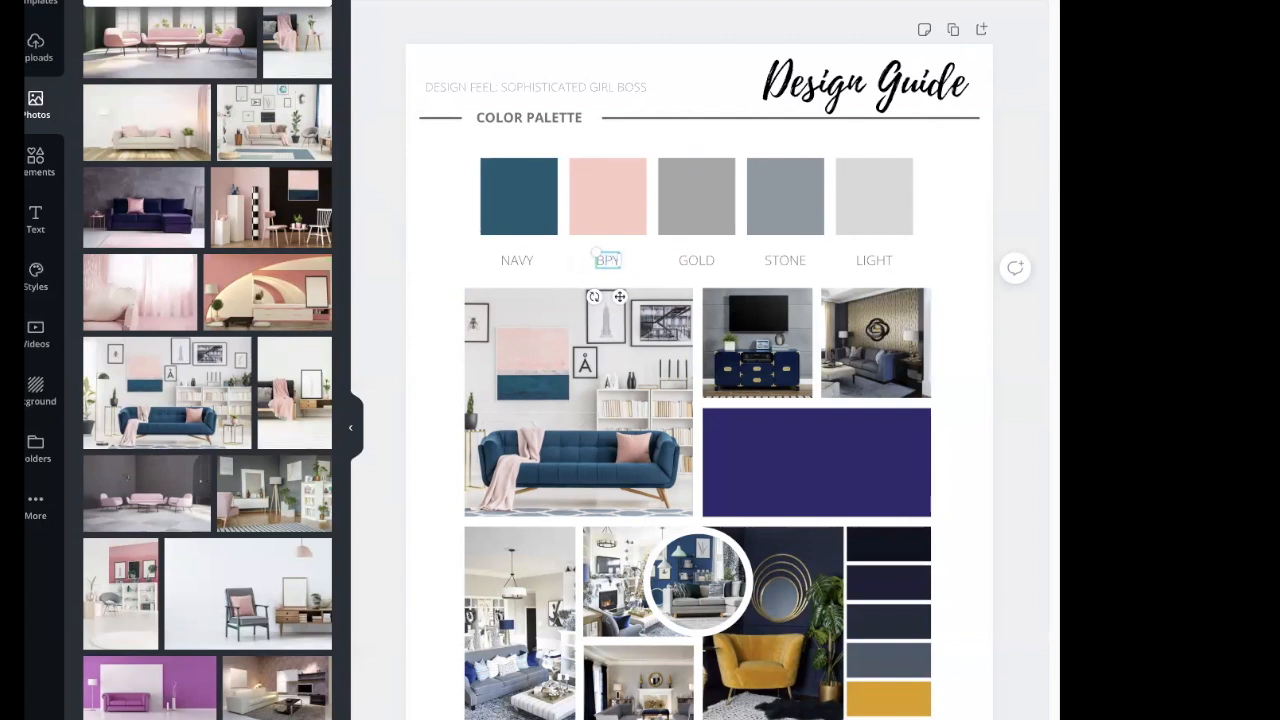
pyautogui.press('BackSpace')
pyautogui.press('BackSpace')
pyautogui.press('BackSpace')
pyautogui.press('BackSpace')
pyautogui.press('BackSpace')
pyautogui.press('BackSpace')
pyautogui.write('PASTEL PINK')
# Replace the NAVY label under the first swatch with DARK AQUA.
pyautogui.click(518, 261)
pyautogui.doubleClick(530, 258)
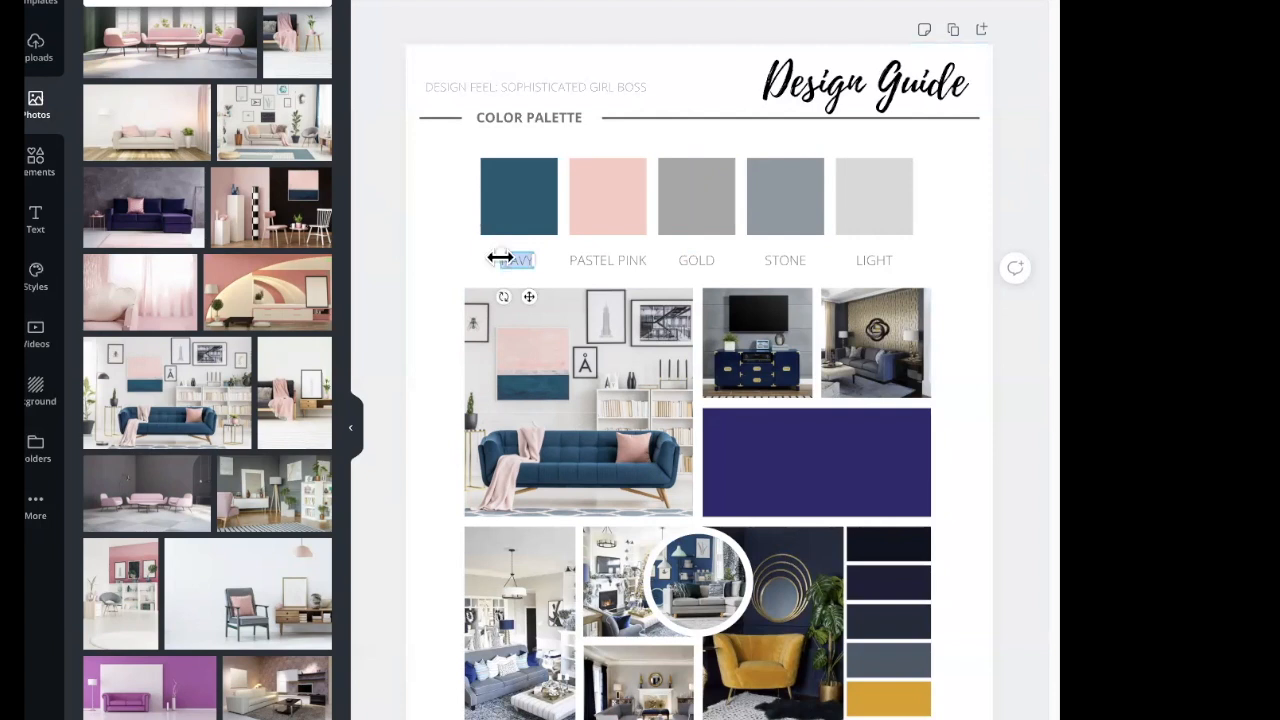
pyautogui.write('DARK A')
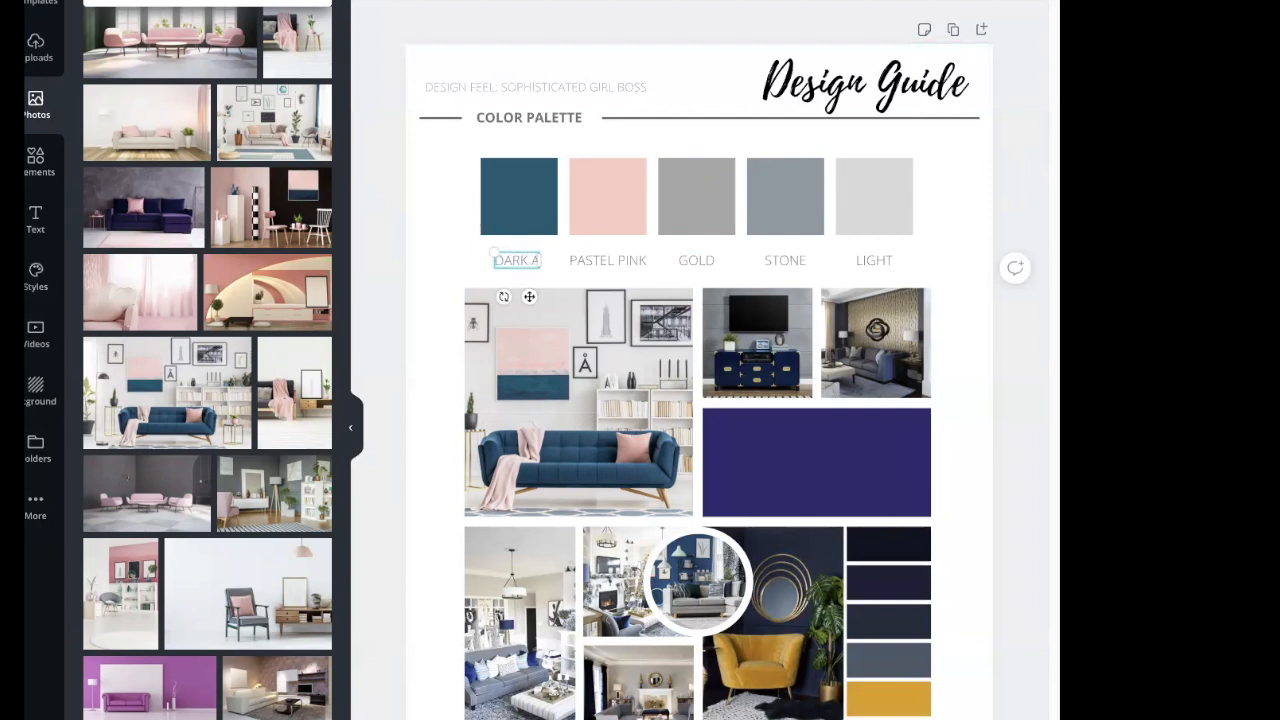
pyautogui.write('QUA')
# Replace the GOLD label under the medium grey swatch with STONE.
pyautogui.click(686, 256)
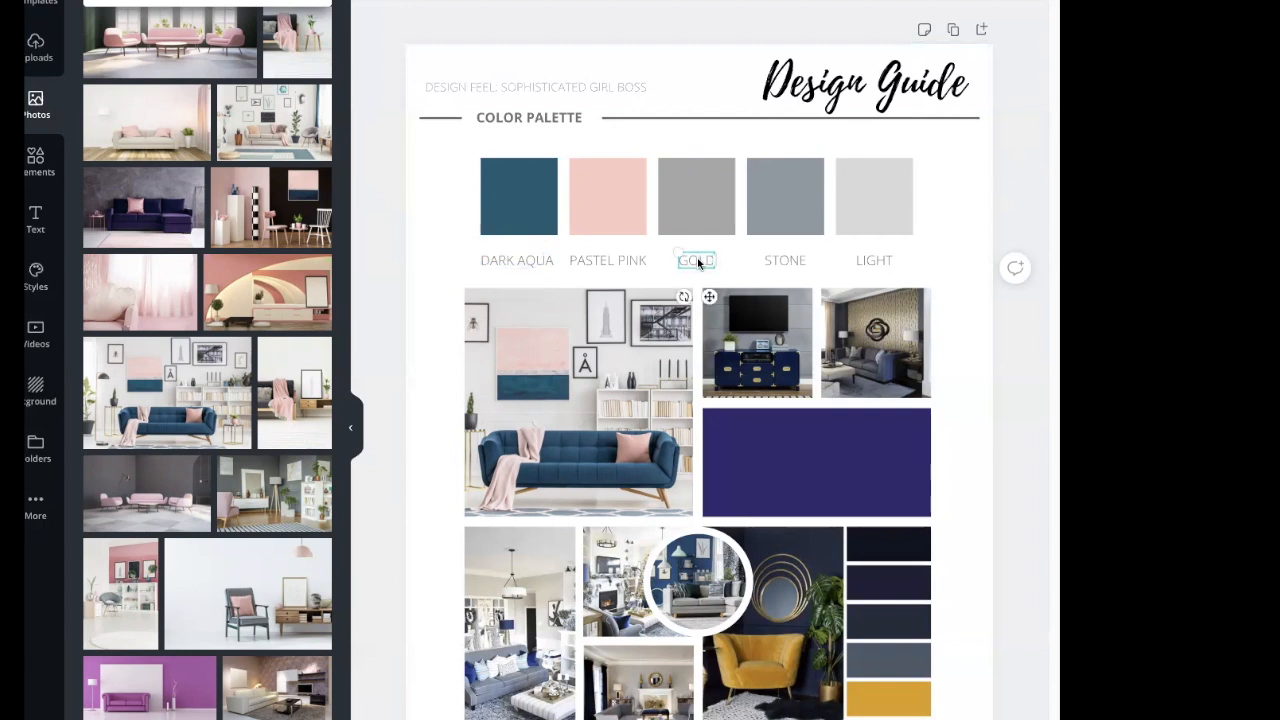
pyautogui.moveTo(680, 257); pyautogui.dragTo(709, 258)
pyautogui.write('STONE')
# Try a gold photo color on the fourth palette swatch, and settle on the dark grey document color.
pyautogui.click(797, 190)
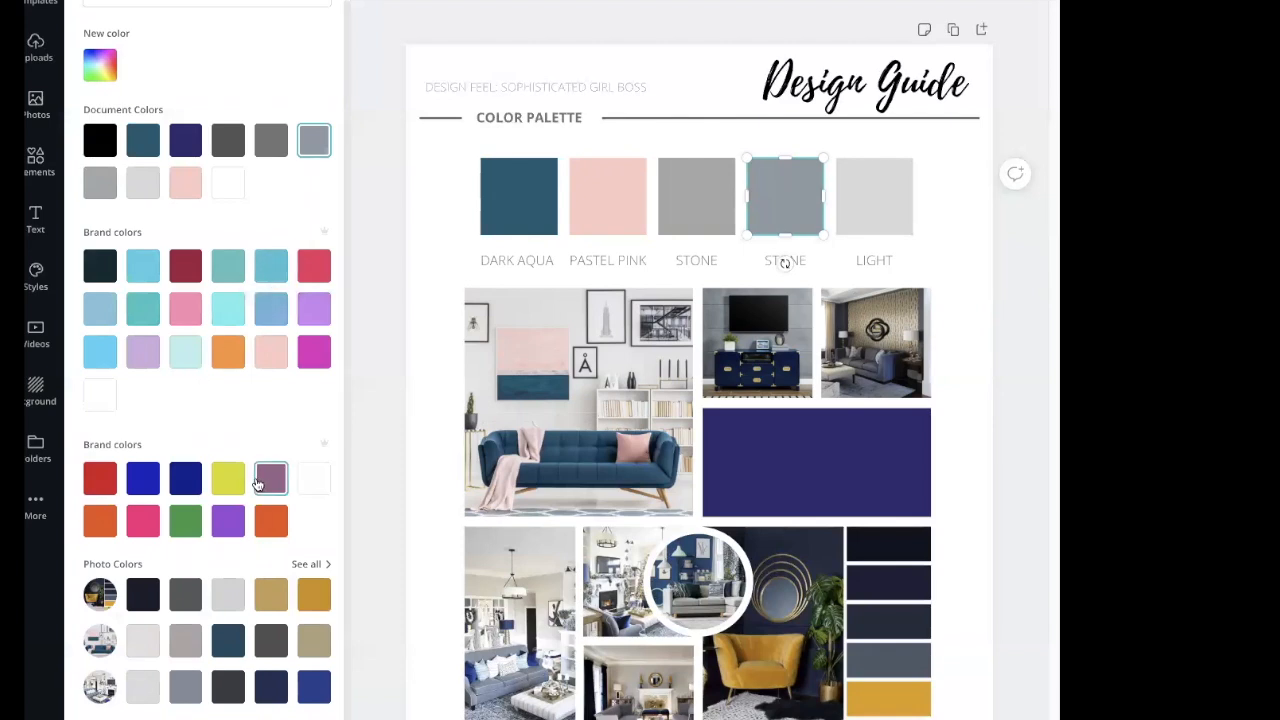
pyautogui.scroll(-1, 257, 484)
pyautogui.scroll(-3, 257, 482)
pyautogui.scroll(4, 256, 480)
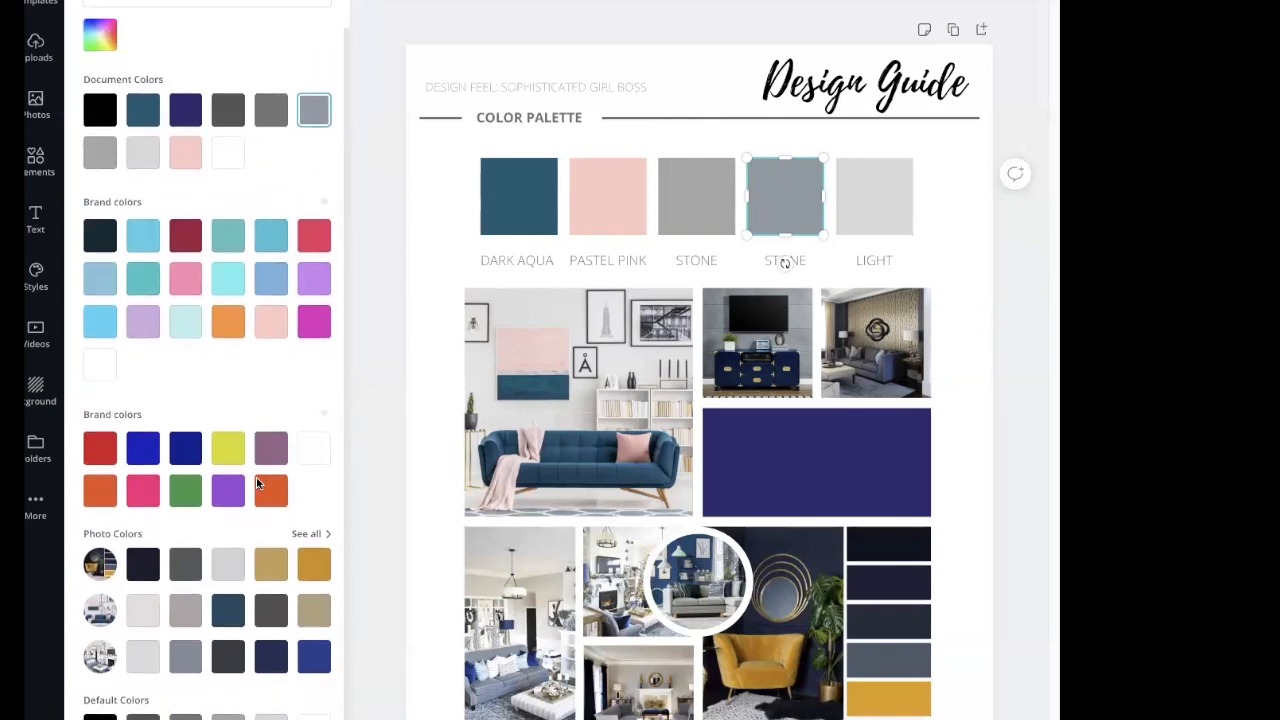
pyautogui.click(269, 597)
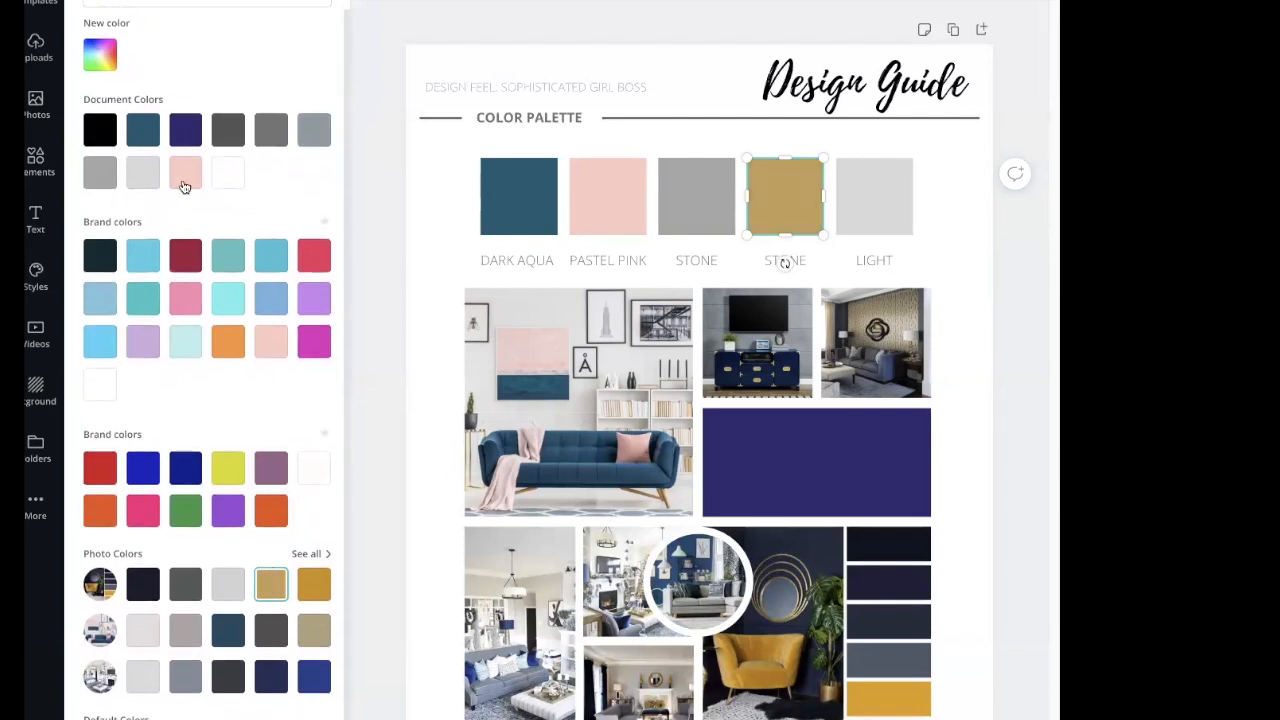
pyautogui.click(228, 130)
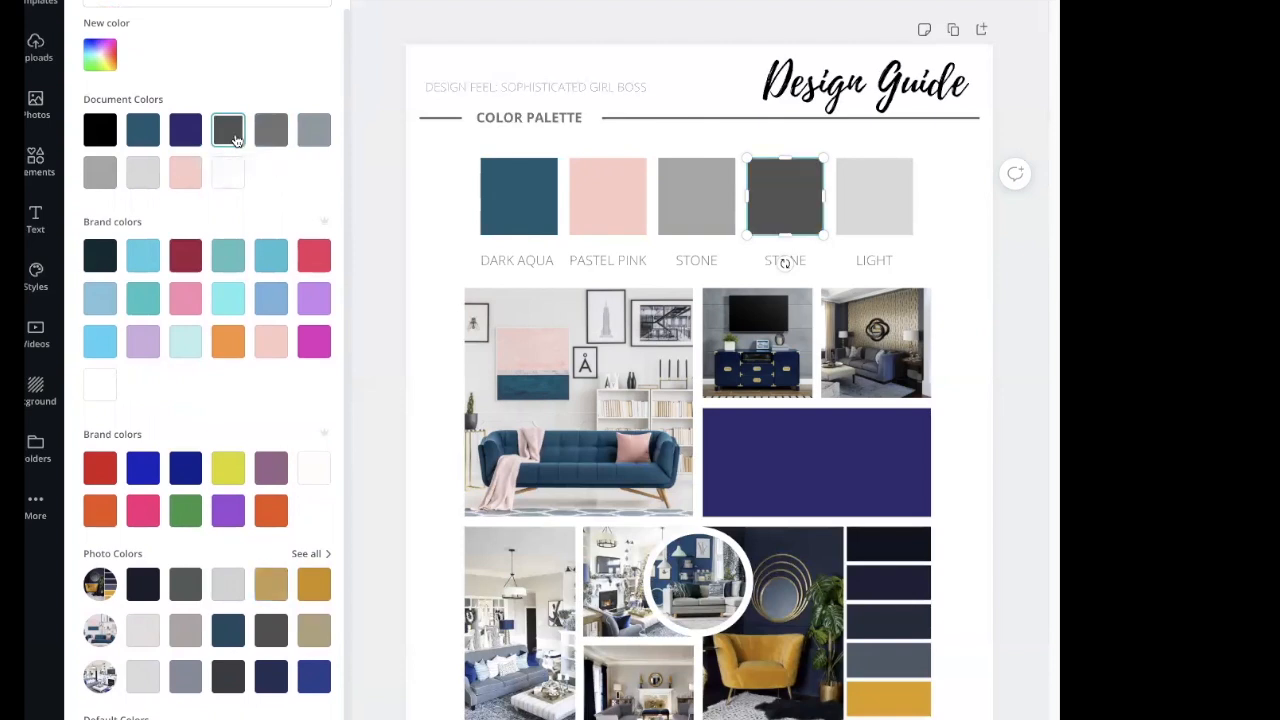
pyautogui.press('Escape')
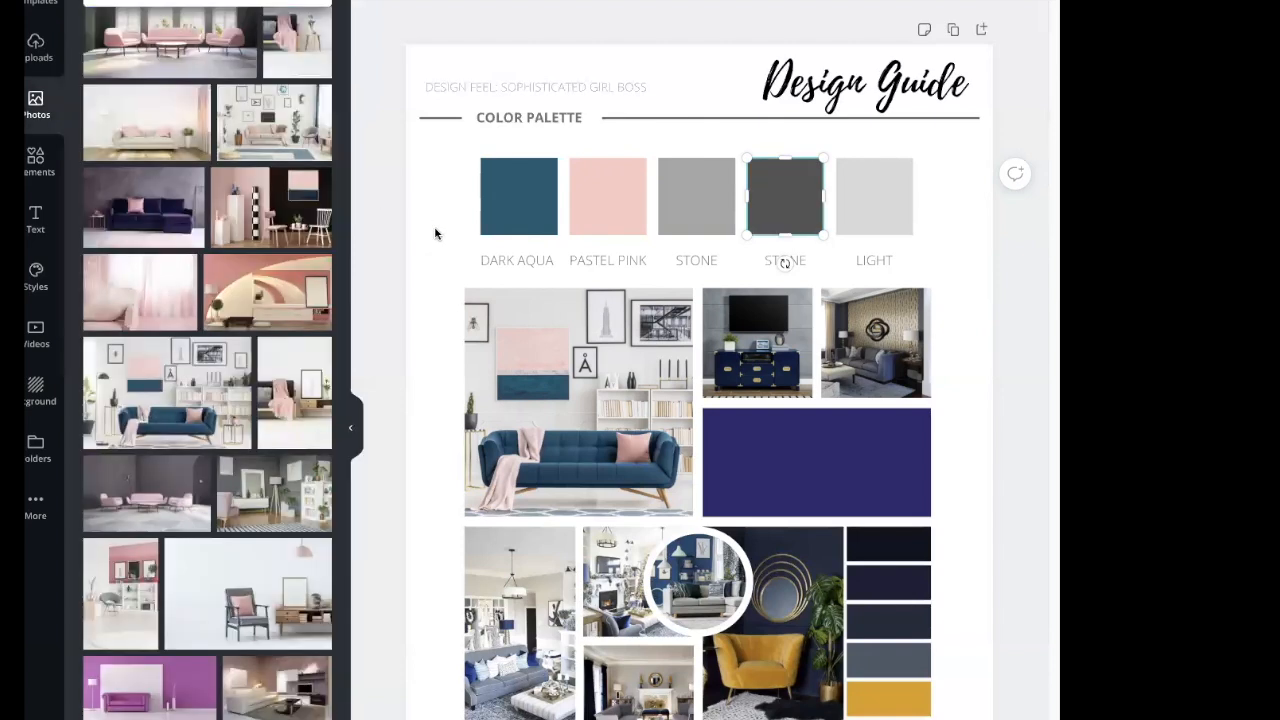
pyautogui.click(751, 143)
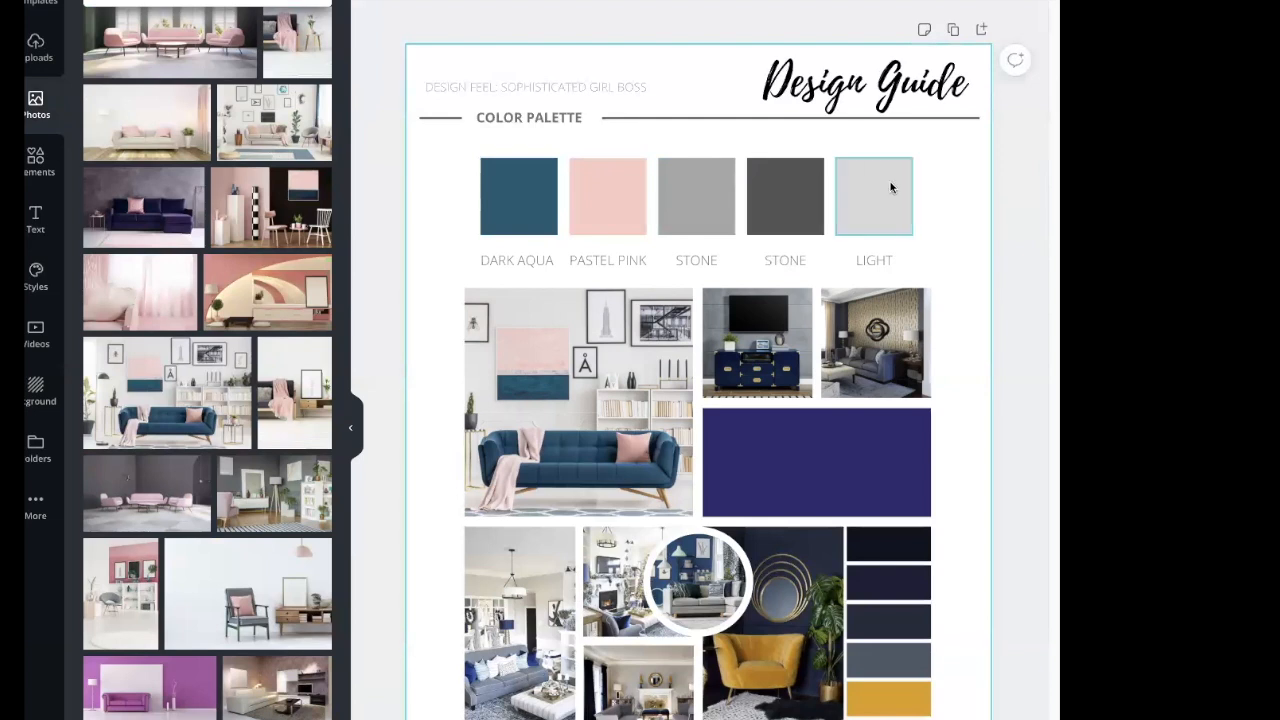
# Replace the STONE label under the dark grey swatch with DARK.
pyautogui.click(802, 258)
pyautogui.doubleClick(800, 258)
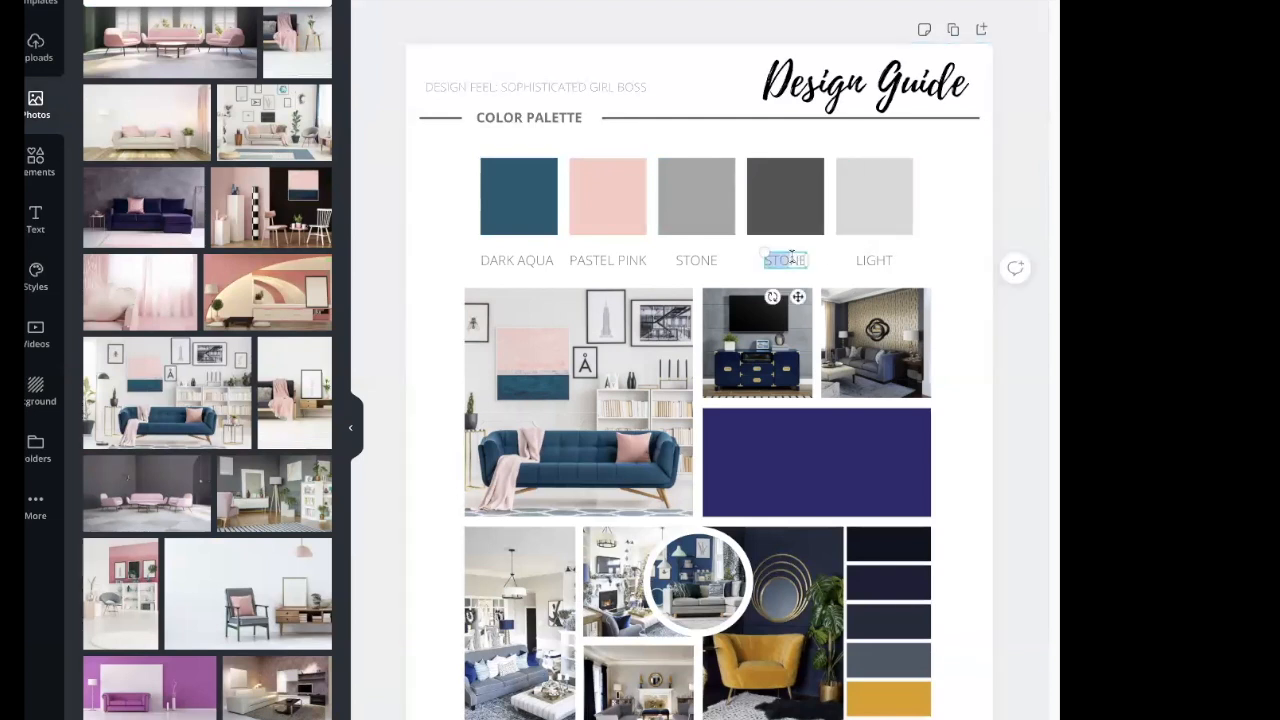
pyautogui.write('DARK')
pyautogui.click(930, 245)
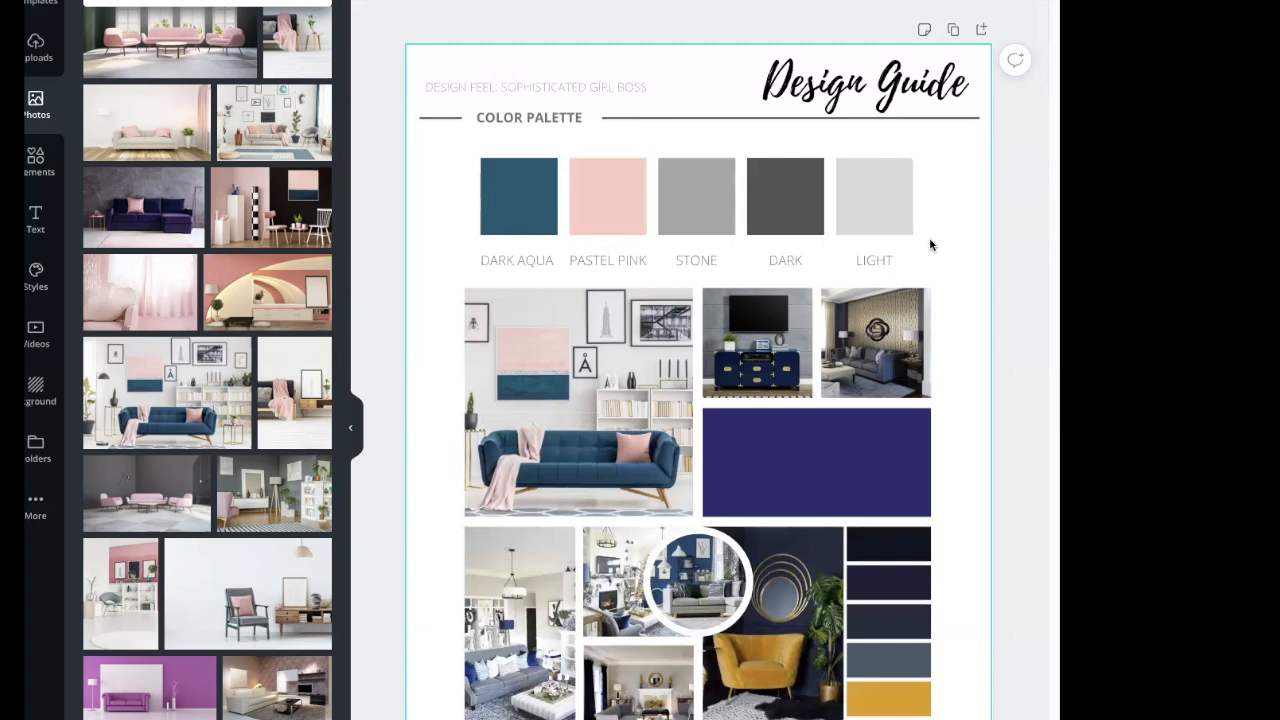
pyautogui.click(33, 44)
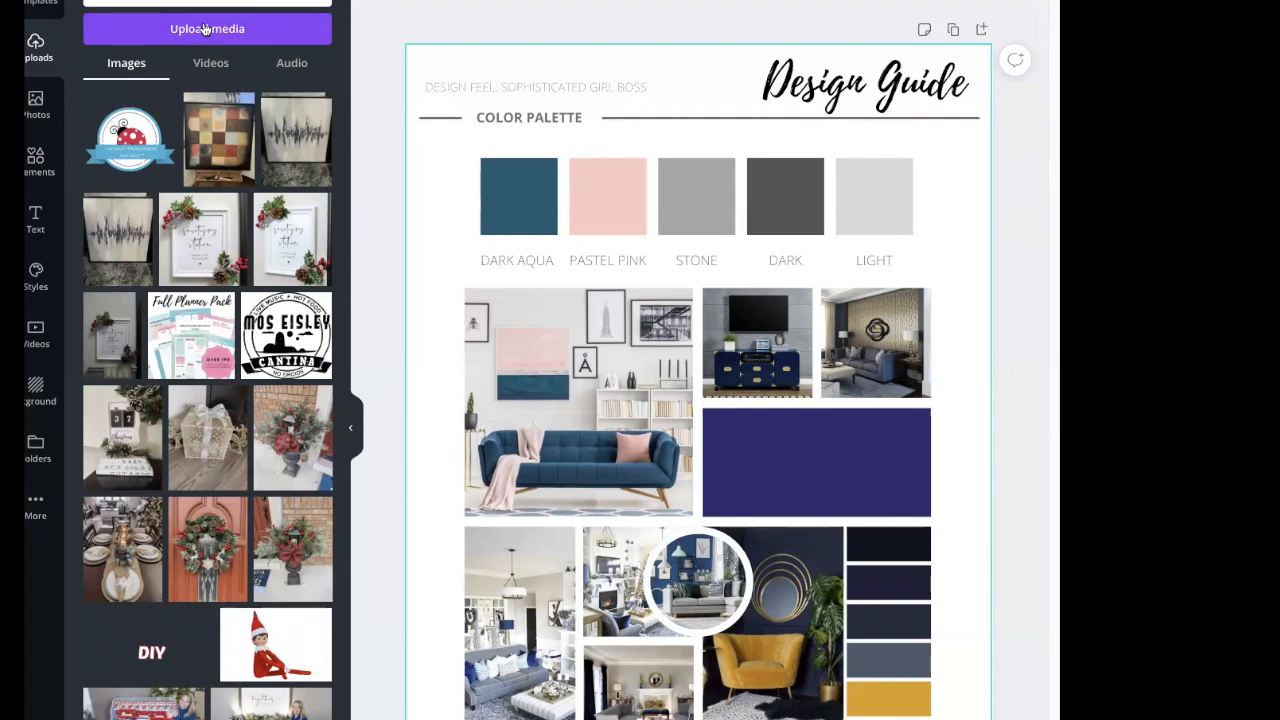
pyautogui.click(35, 105)
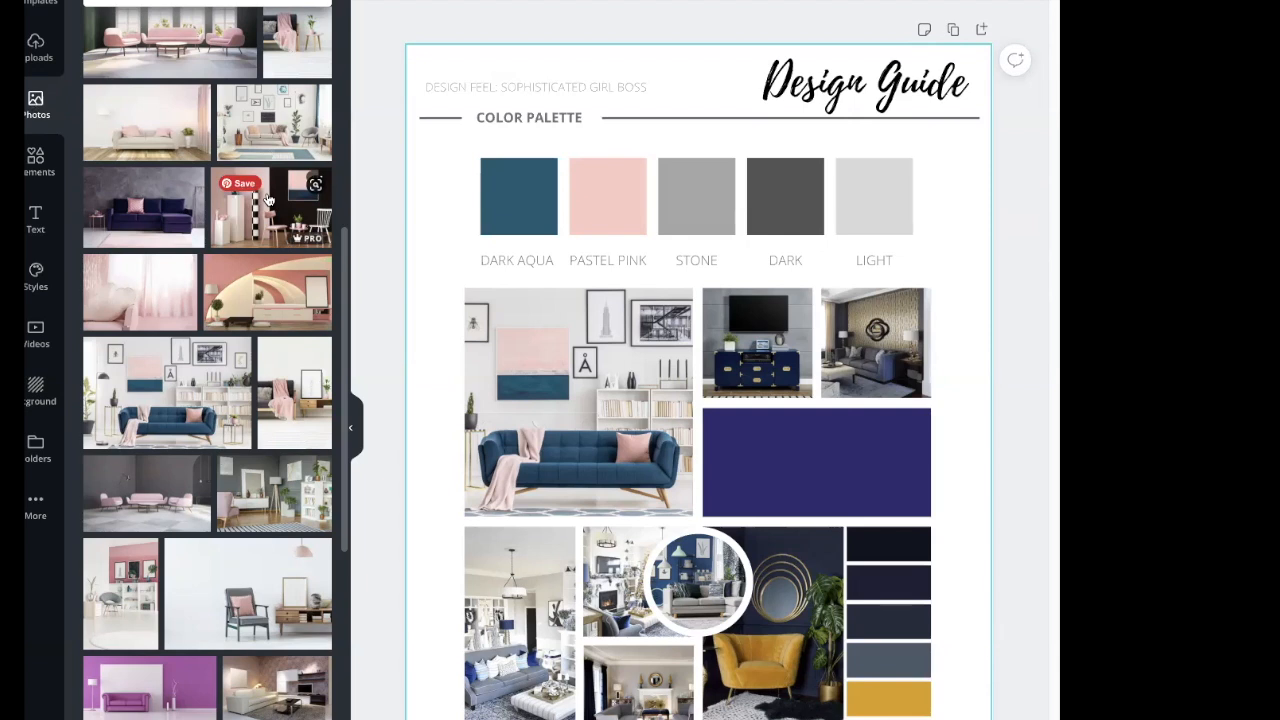
# Fill the large collage frame beside the circular photo with the pink and black room photo showing a teal dresser.
pyautogui.scroll(-1, 268, 200)
pyautogui.moveTo(268, 200); pyautogui.dragTo(781, 576)
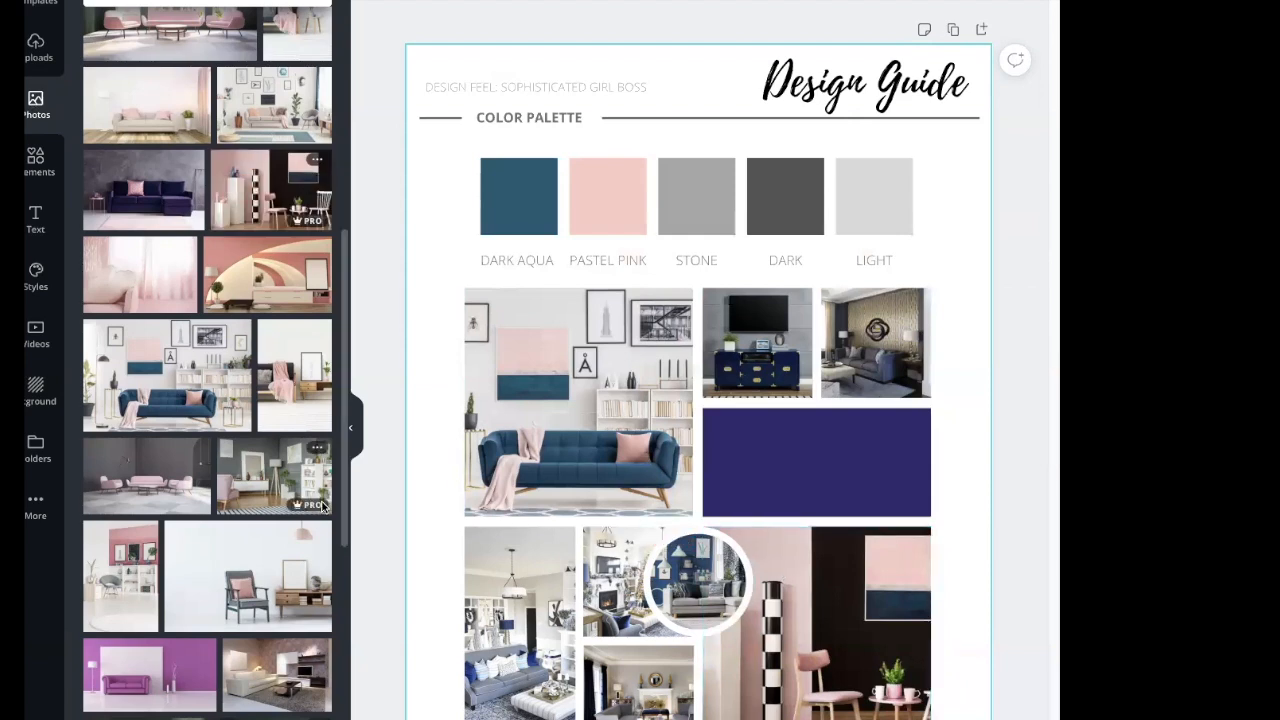
pyautogui.scroll(-10, 322, 507)
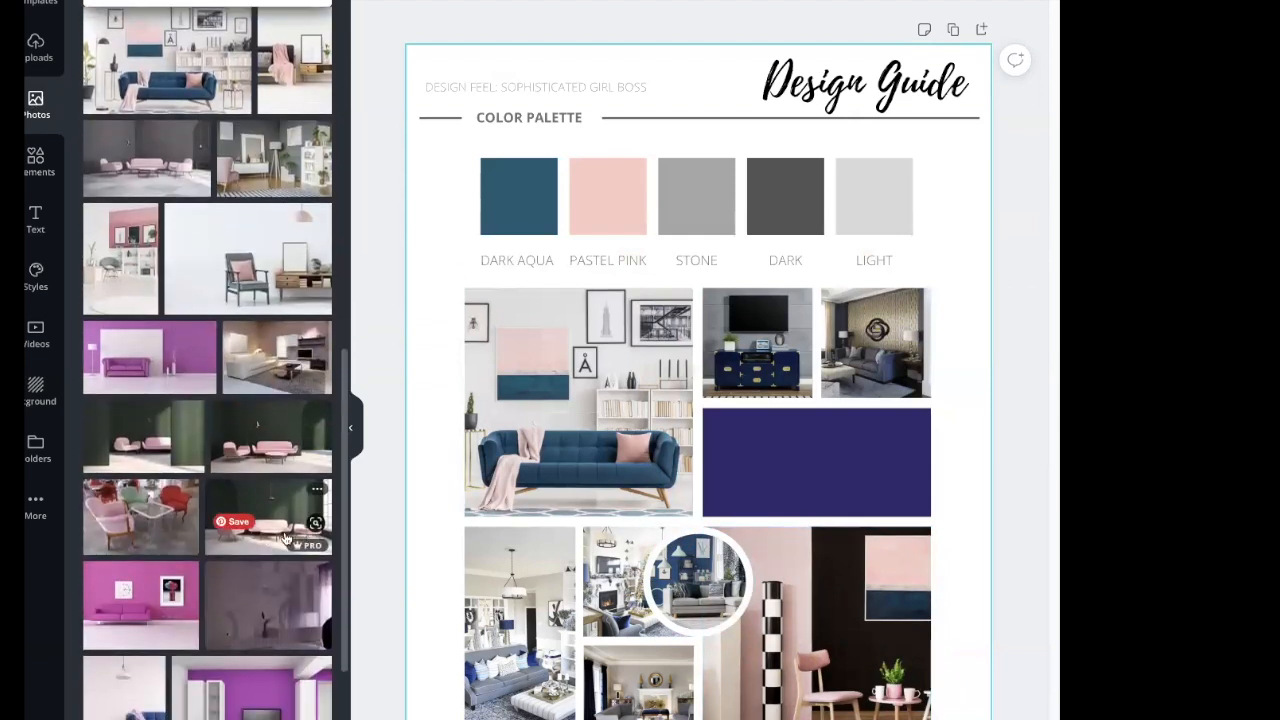
pyautogui.scroll(-5, 256, 465)
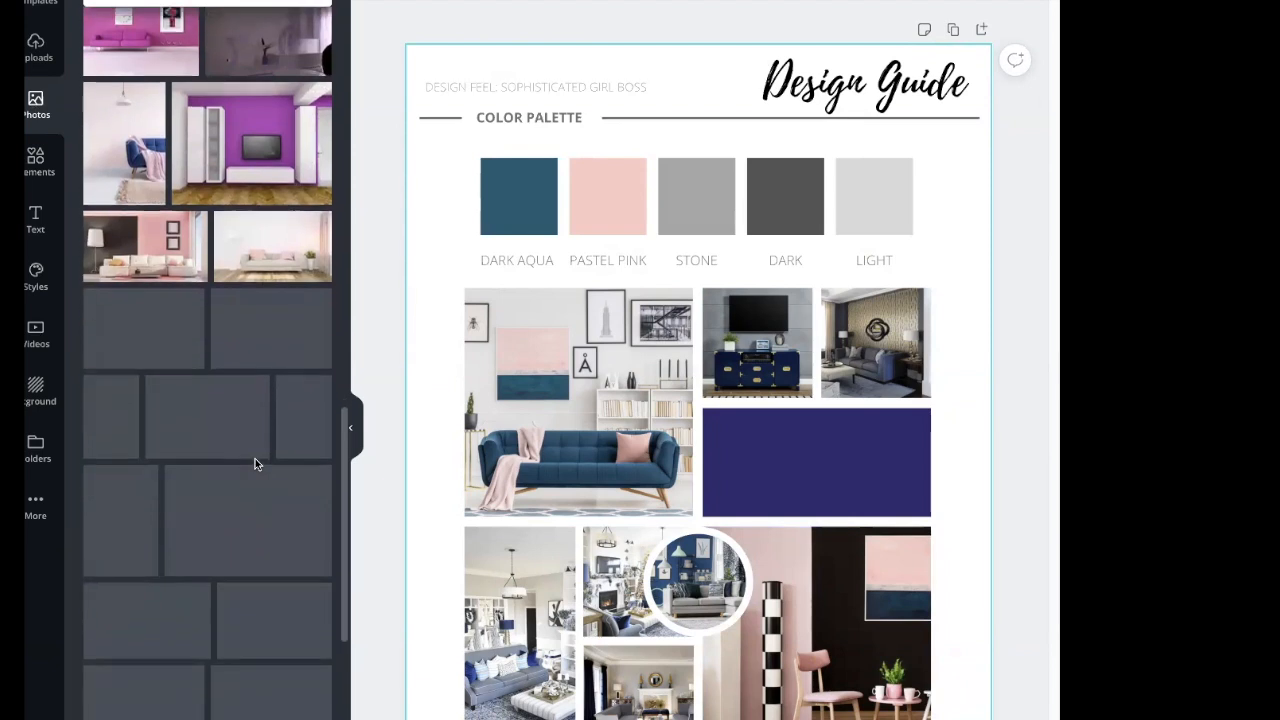
pyautogui.scroll(-1, 255, 463)
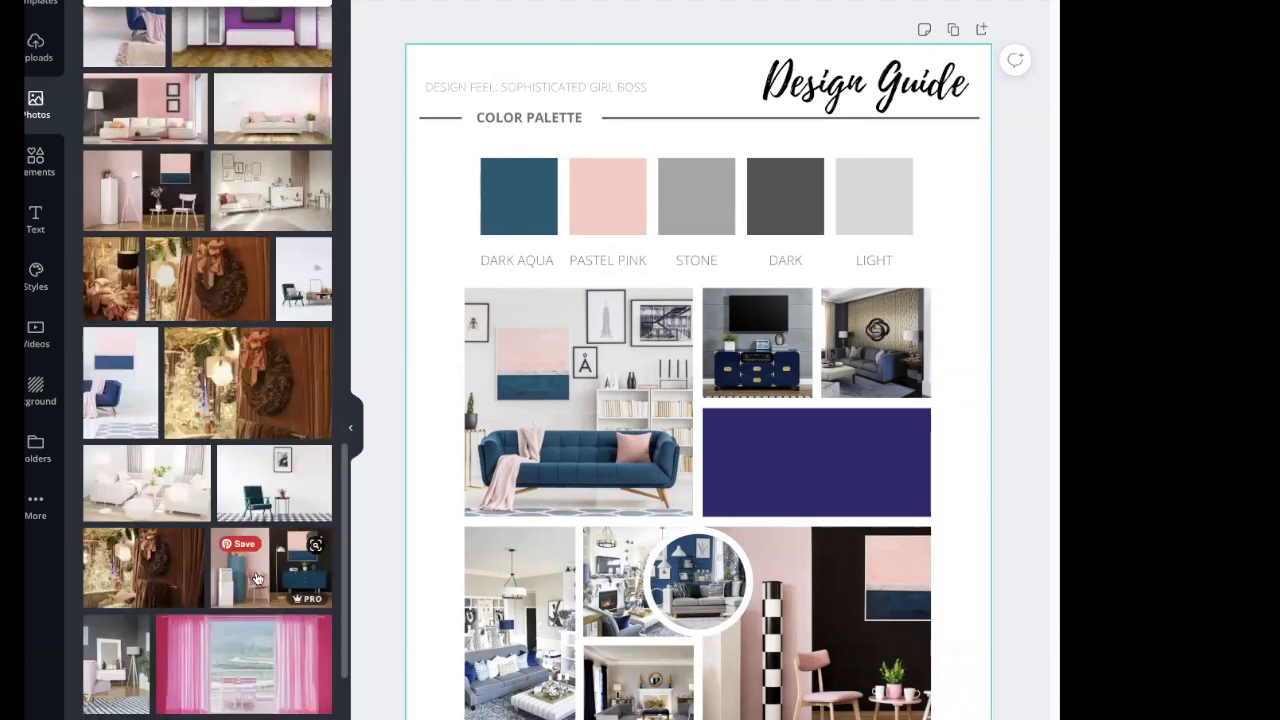
pyautogui.moveTo(256, 578); pyautogui.dragTo(832, 583)
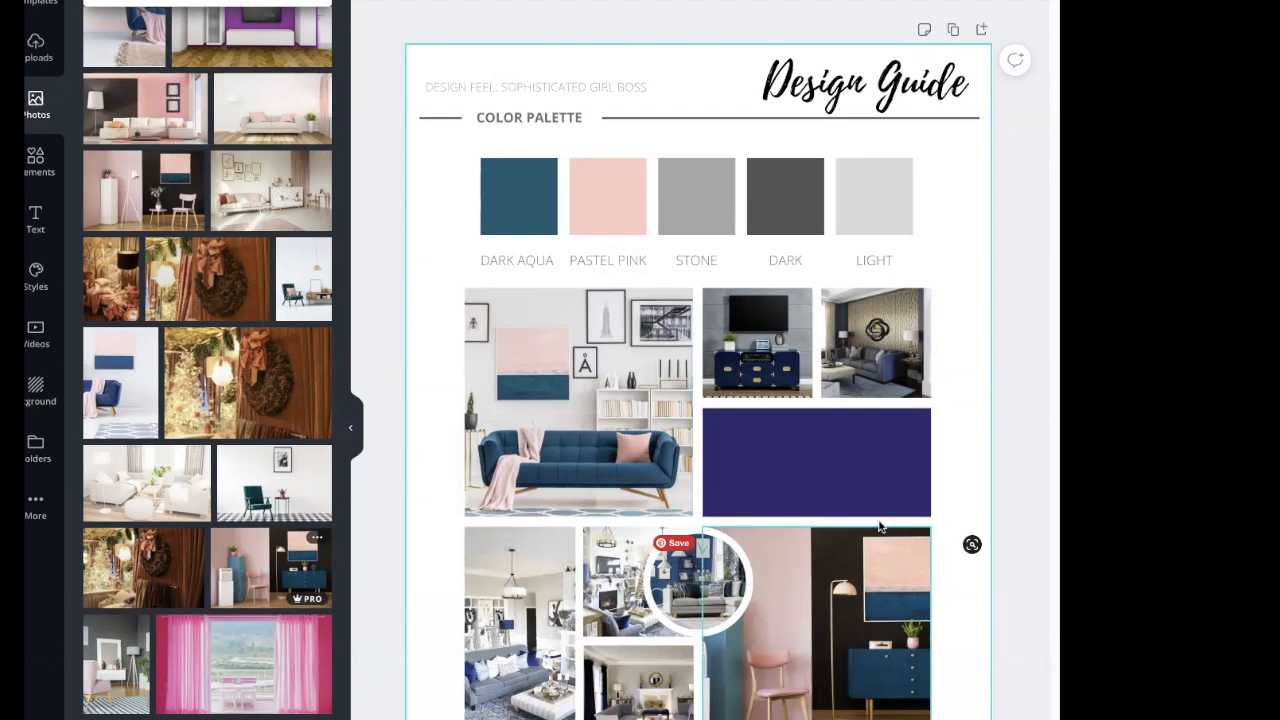
# Recolor the purple collage rectangle with the dark aqua document color.
pyautogui.click(840, 488)
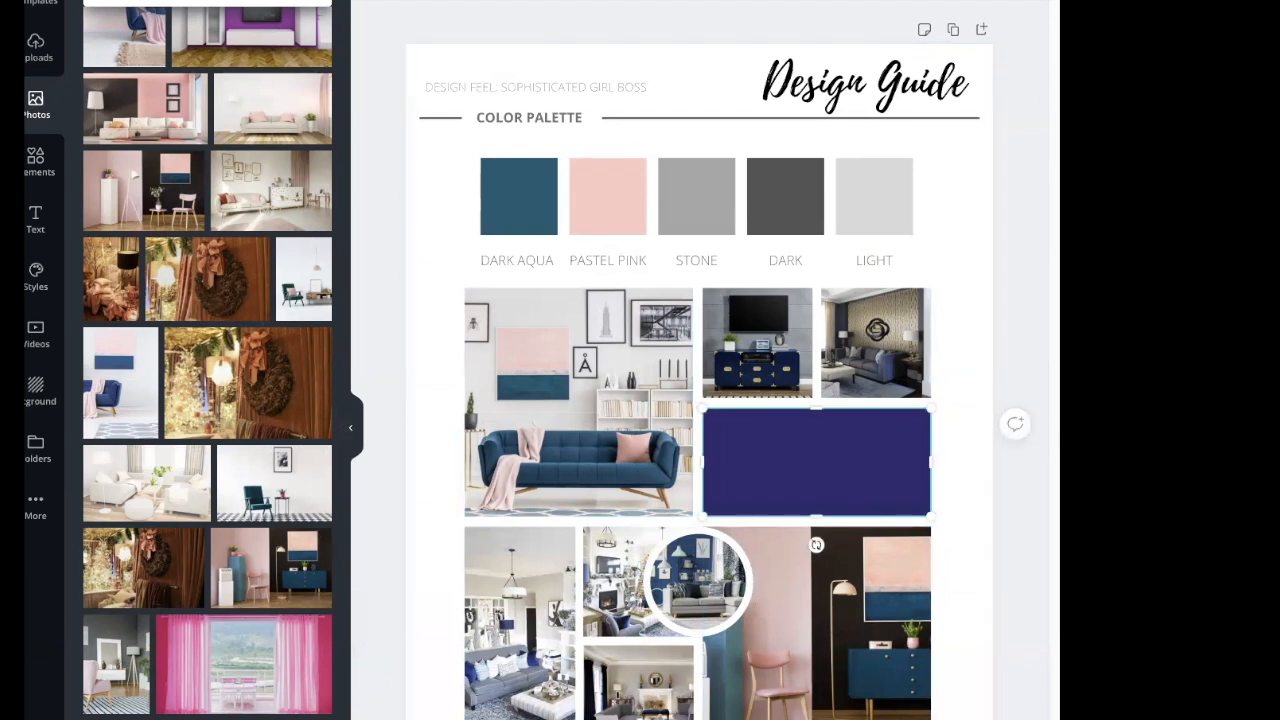
pyautogui.click(142, 140)
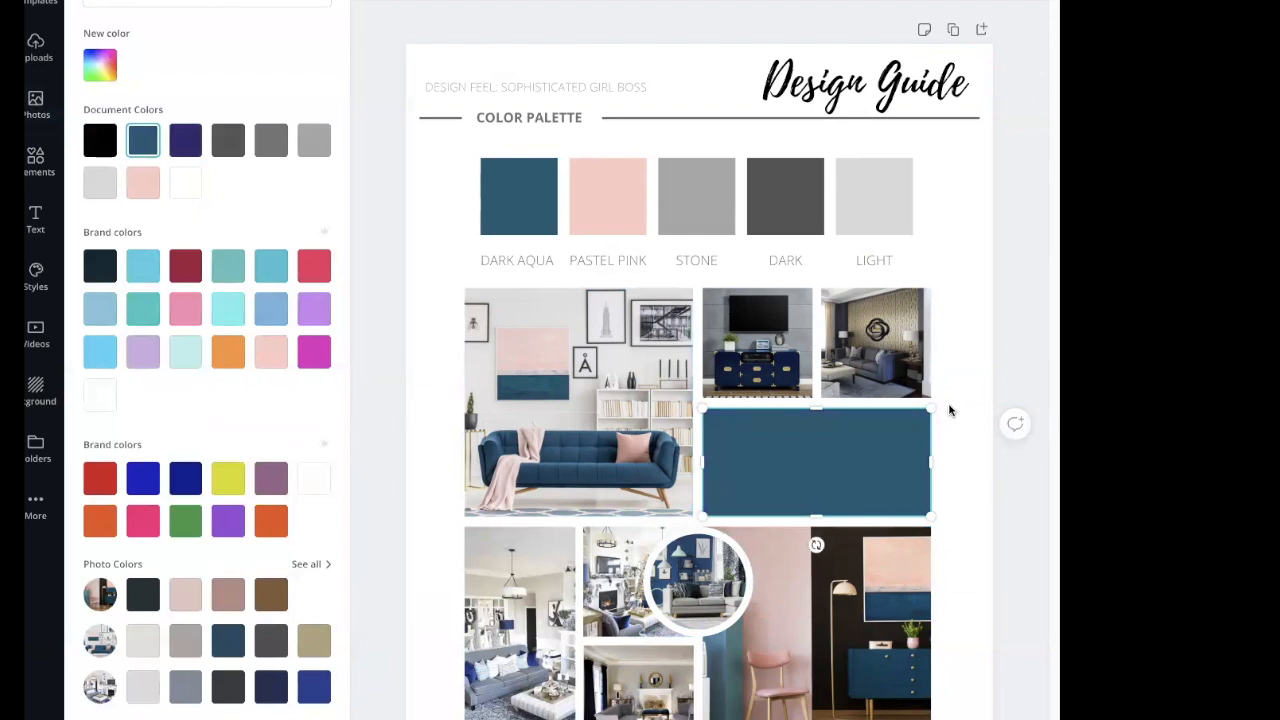
pyautogui.press('Escape')
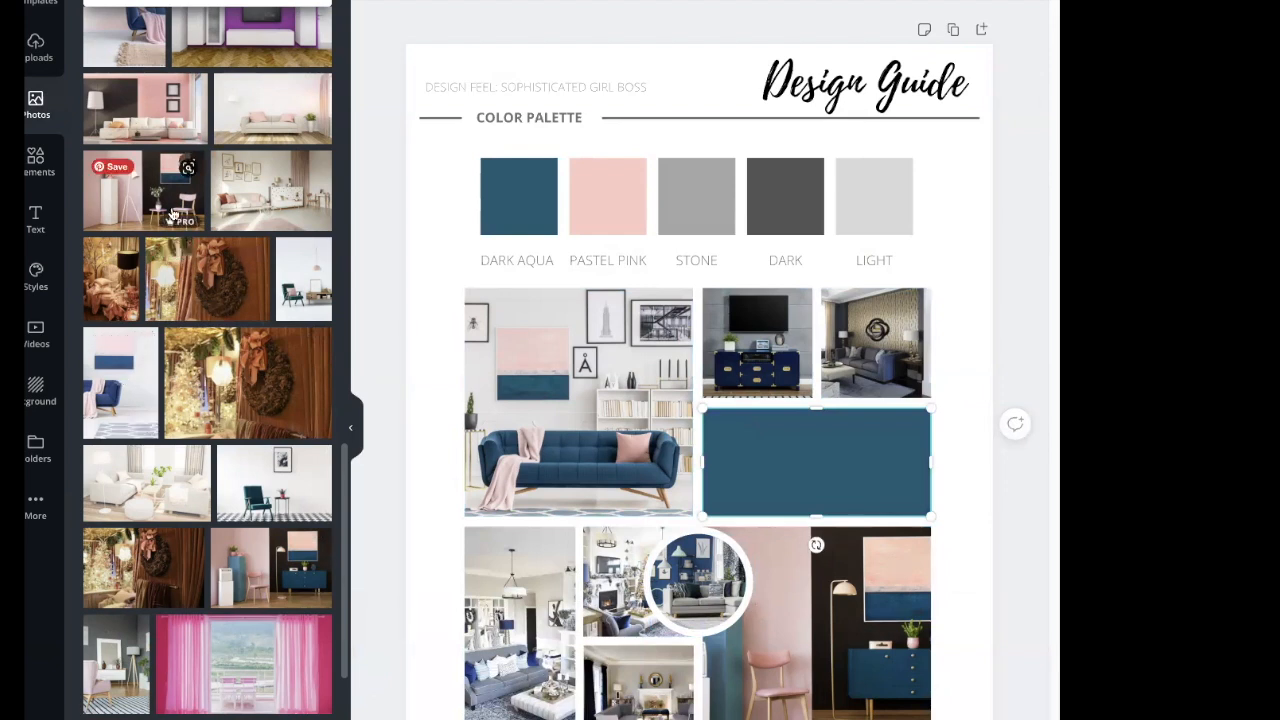
# Place the white-chair pink and black room photo above the aqua rectangle's right half, and the pale pink room photo behind the circle.
pyautogui.scroll(-3, 200, 475)
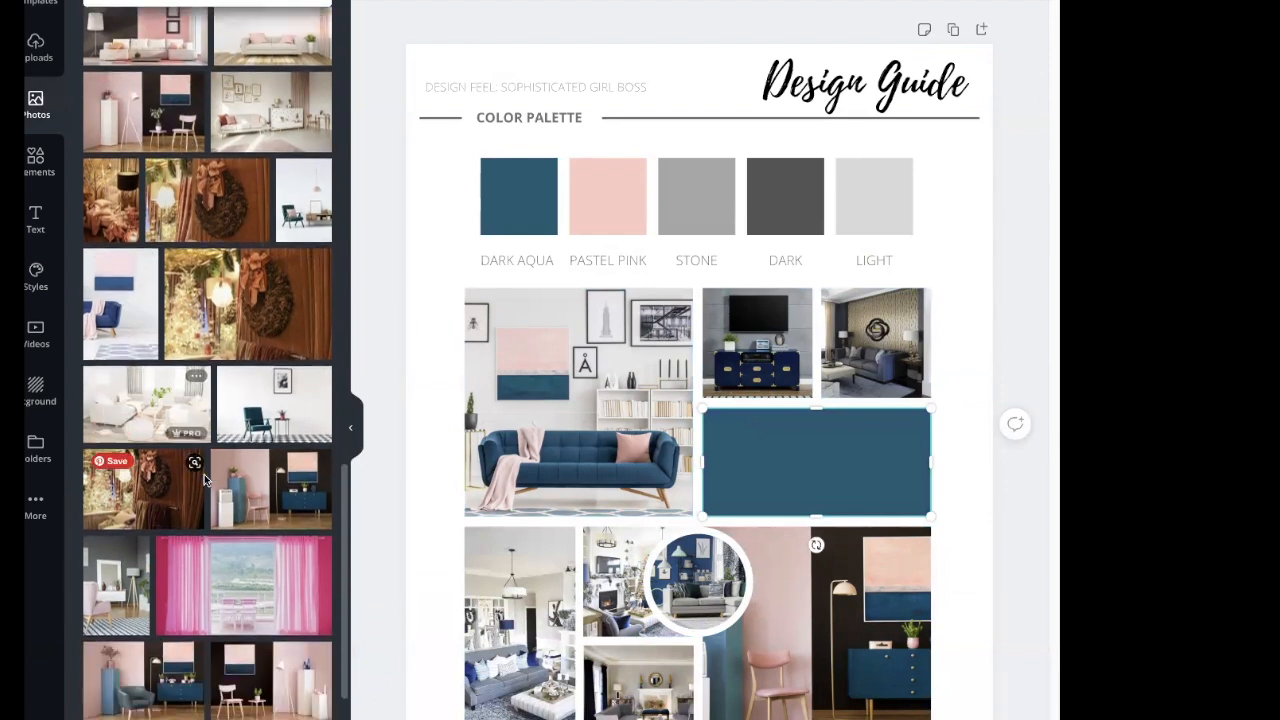
pyautogui.moveTo(257, 579); pyautogui.dragTo(874, 354)
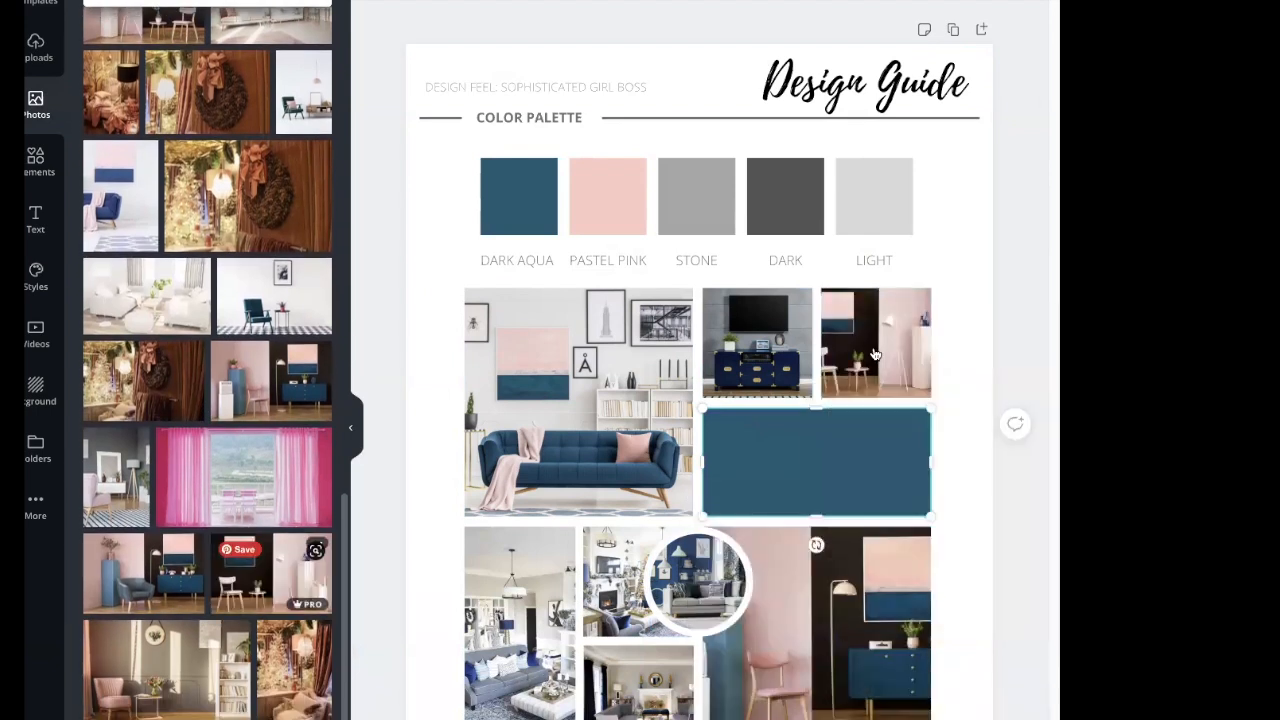
pyautogui.scroll(-3, 198, 622)
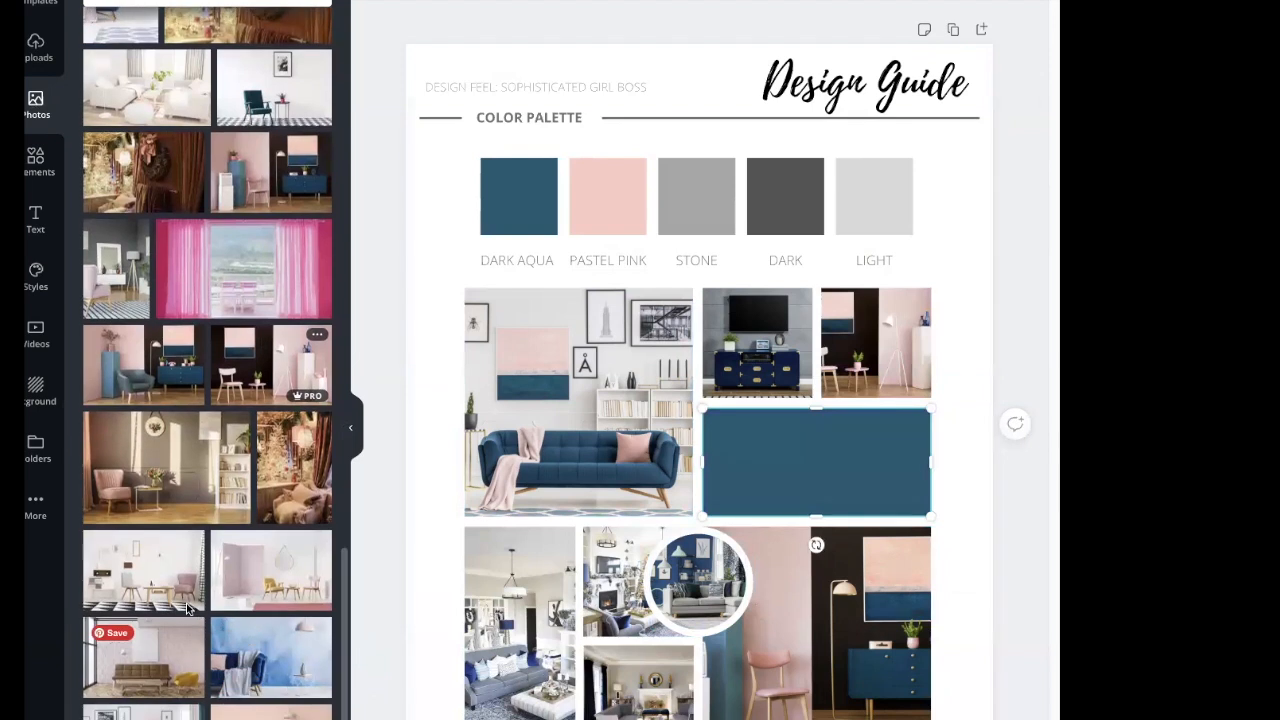
pyautogui.moveTo(258, 580); pyautogui.dragTo(589, 581)
# Replace the navy dresser photo above the aqua rectangle with the blue sofa photo against a pink patterned wall.
pyautogui.scroll(-5, 253, 617)
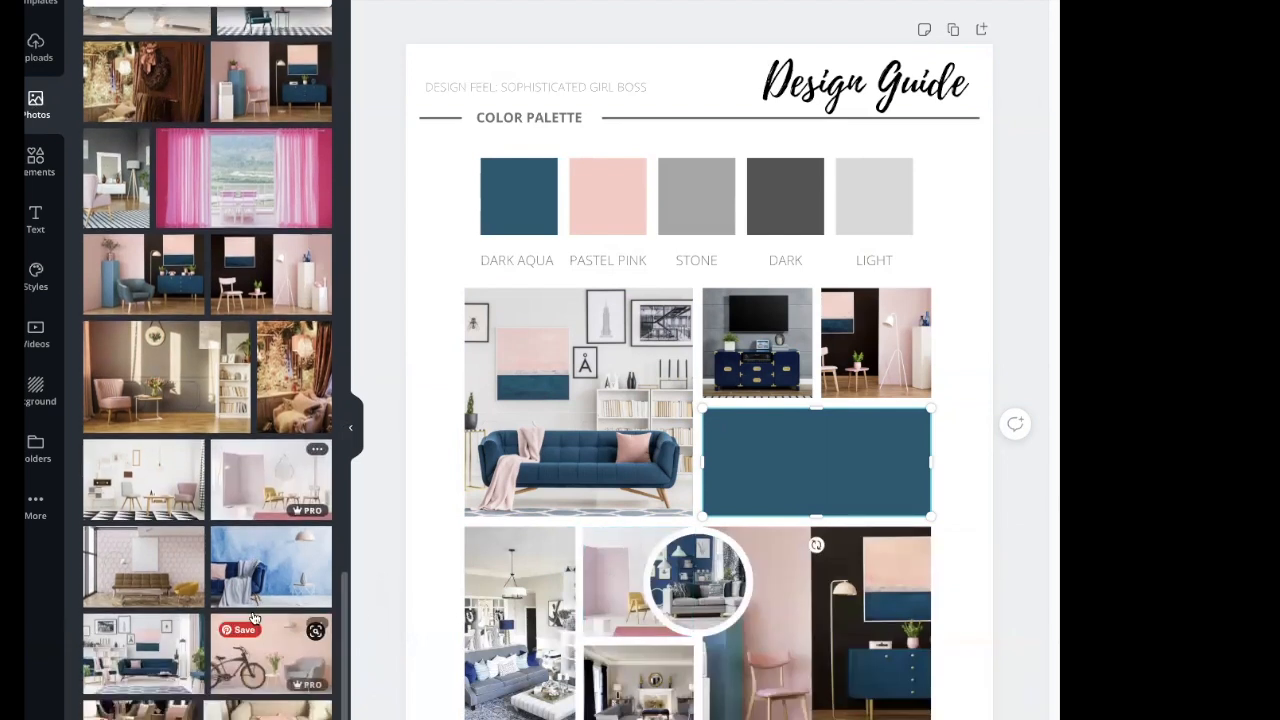
pyautogui.scroll(-9, 253, 617)
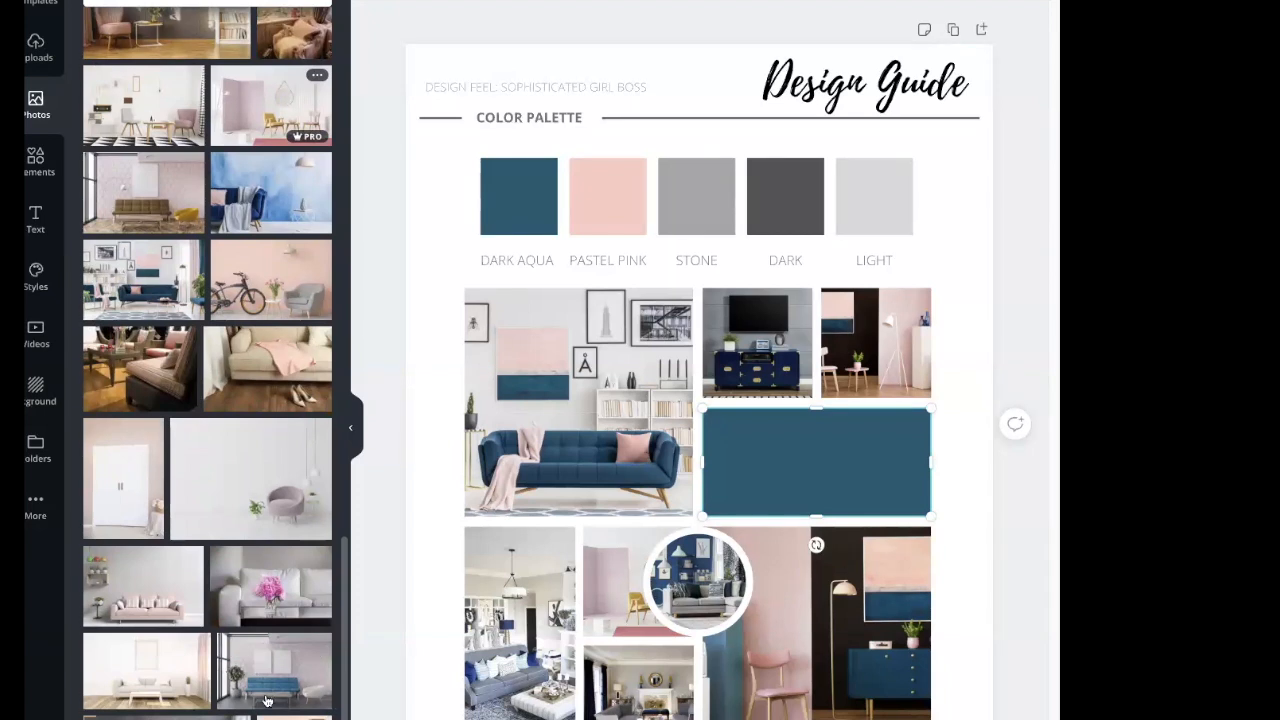
pyautogui.moveTo(253, 681); pyautogui.dragTo(750, 342)
# Place the grey sofa photo with star pillows in both the tall collage frame and the circular frame.
pyautogui.scroll(-10, 207, 400)
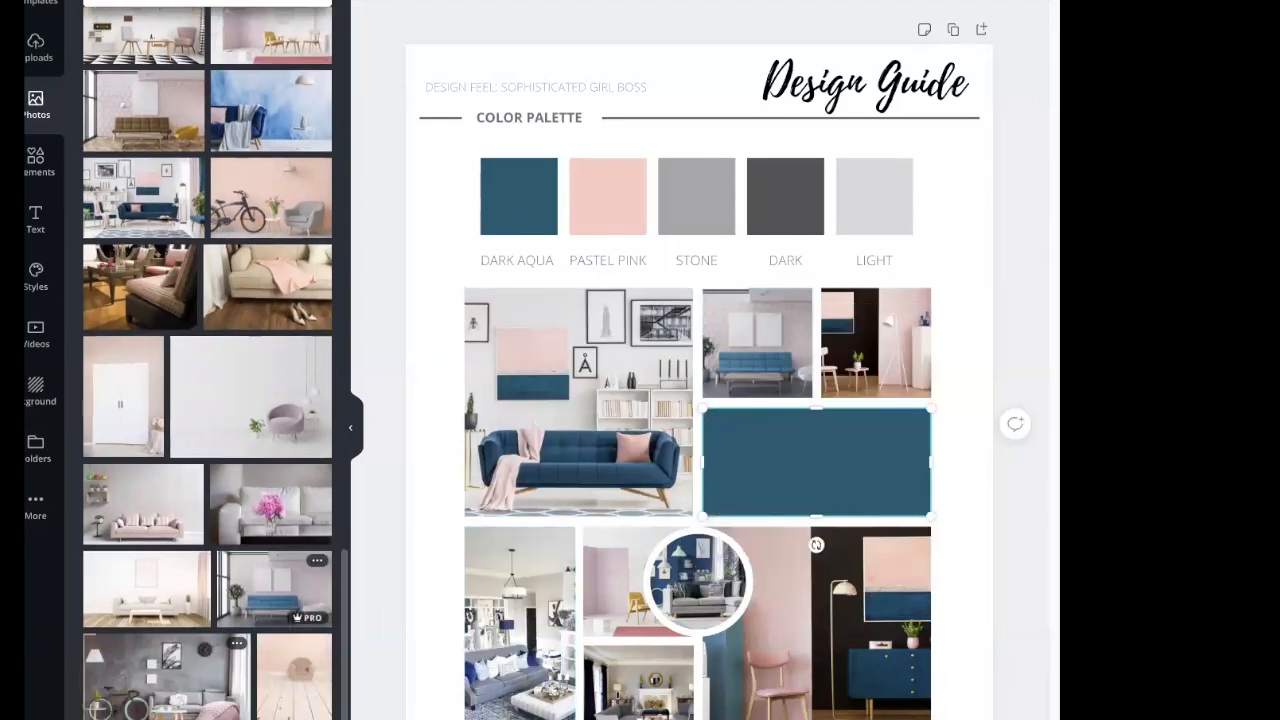
pyautogui.scroll(-5, 207, 400)
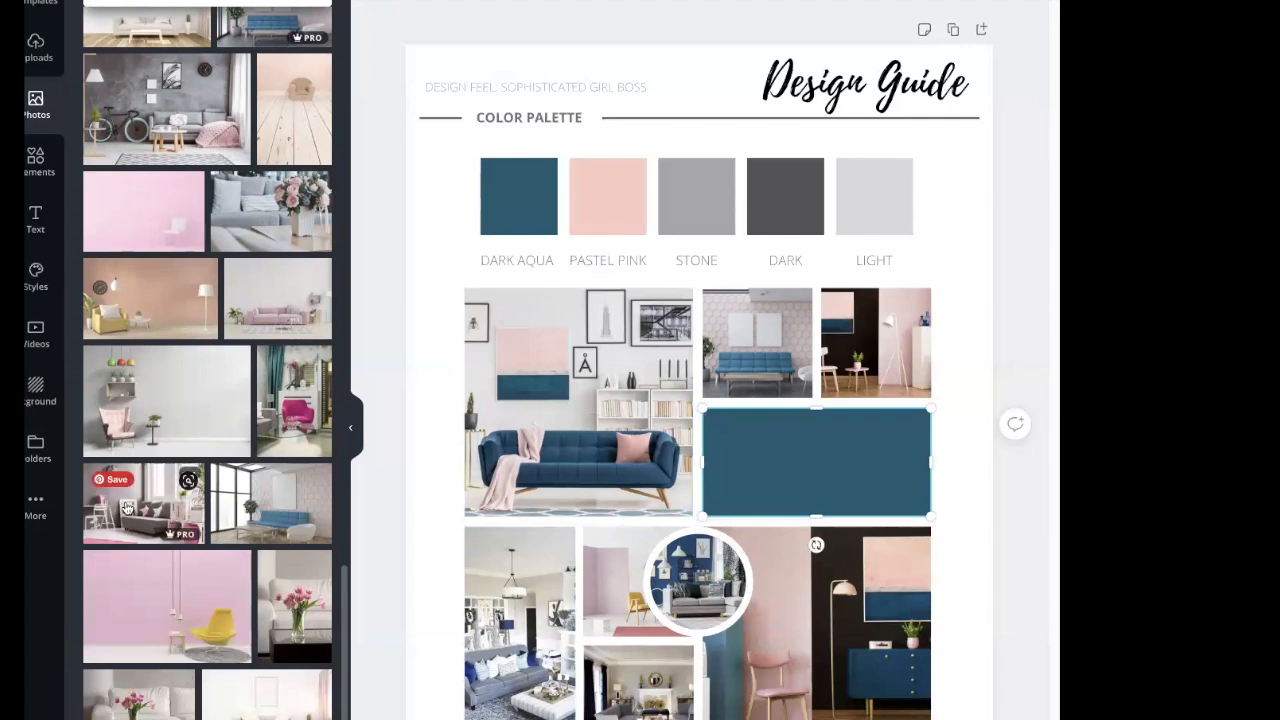
pyautogui.scroll(-1, 127, 508)
pyautogui.moveTo(127, 500); pyautogui.dragTo(526, 642)
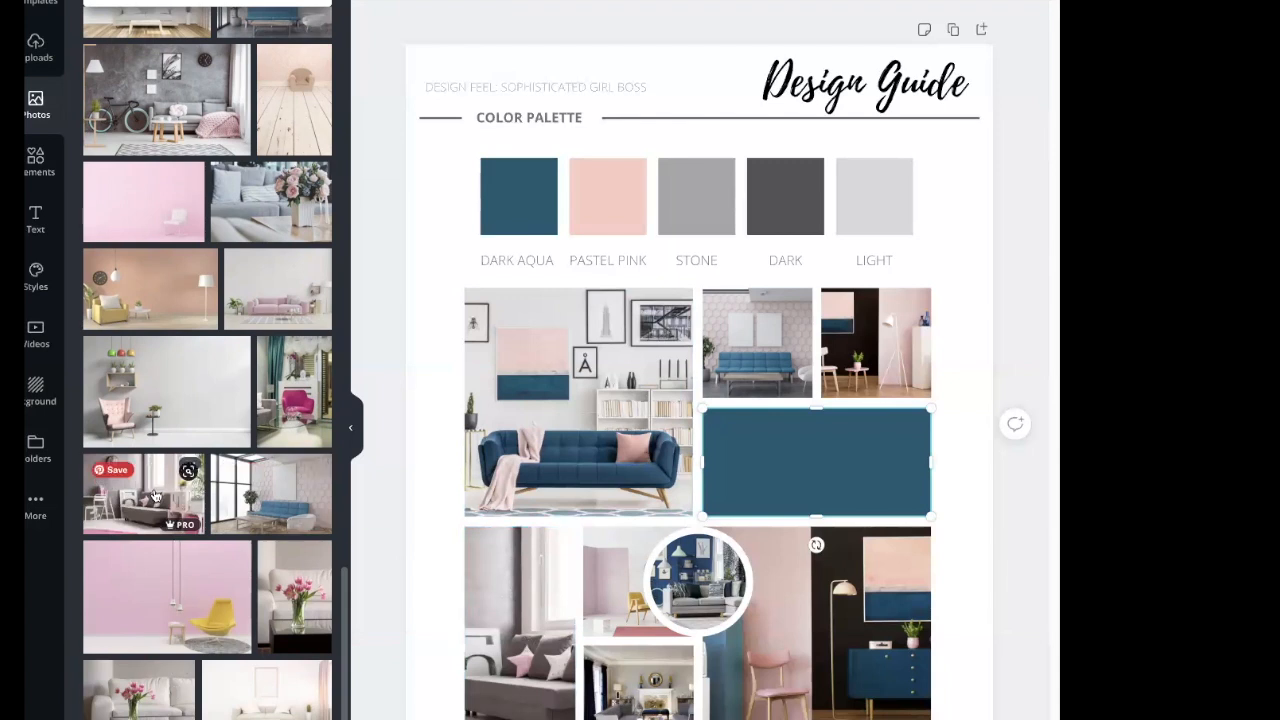
pyautogui.moveTo(155, 495); pyautogui.dragTo(700, 544)
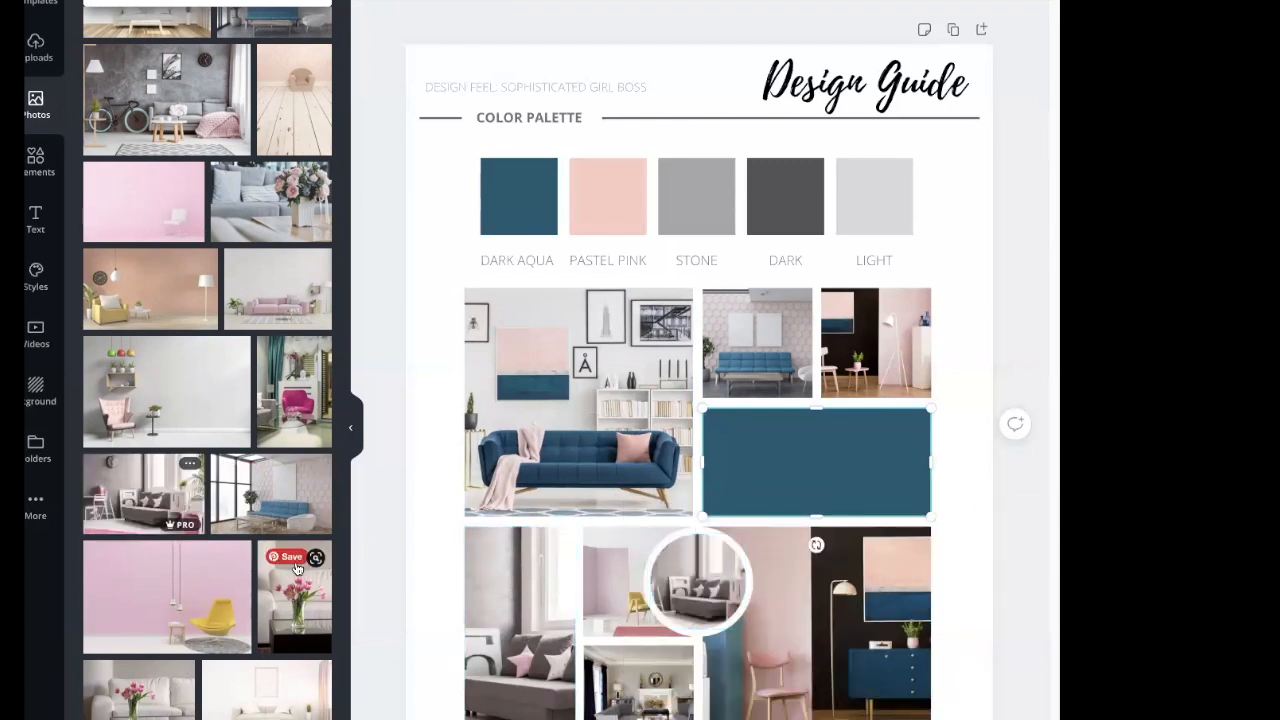
# Browse the photo results for more pink and grey living room images that suit the palette.
pyautogui.scroll(-10, 195, 557)
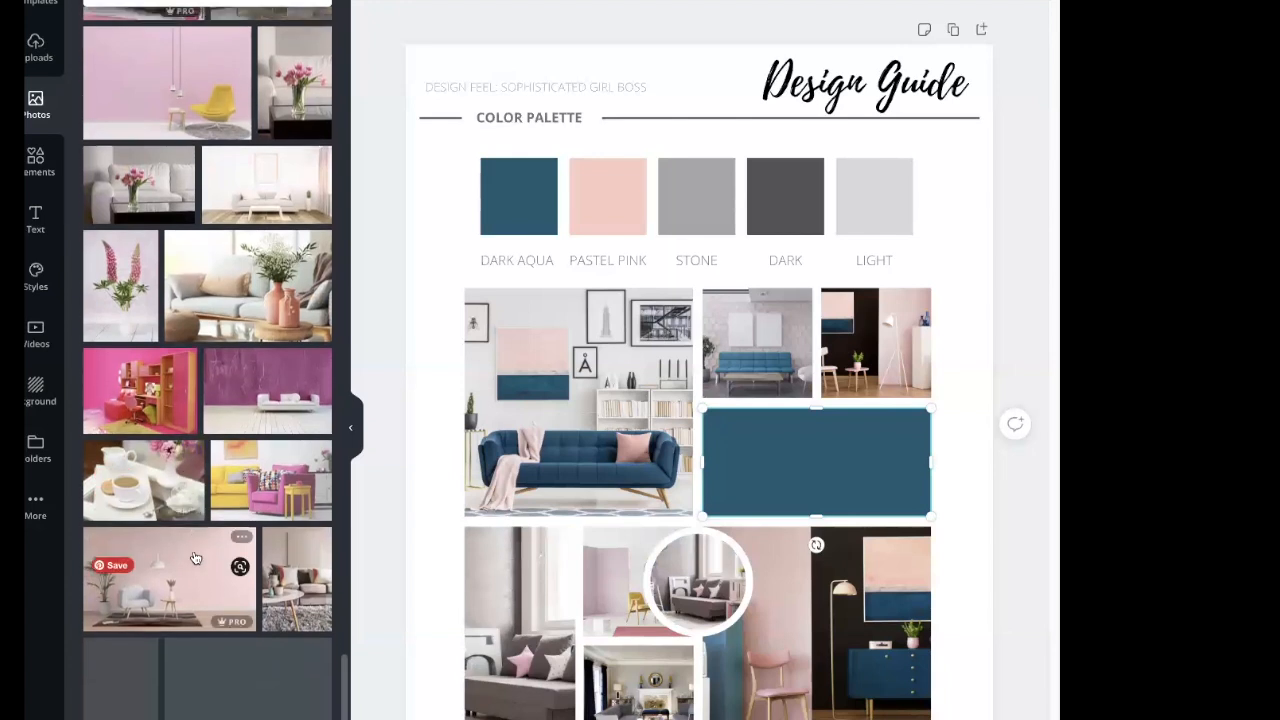
pyautogui.scroll(-2, 195, 557)
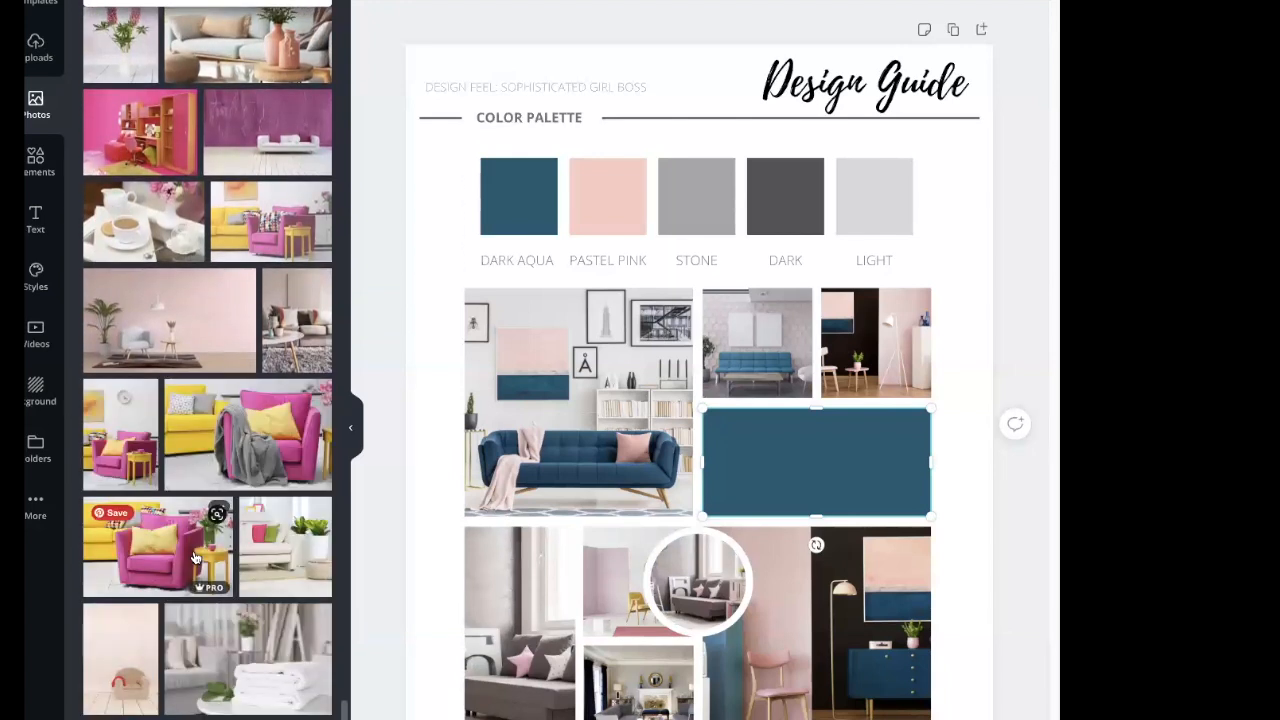
pyautogui.scroll(-5, 195, 557)
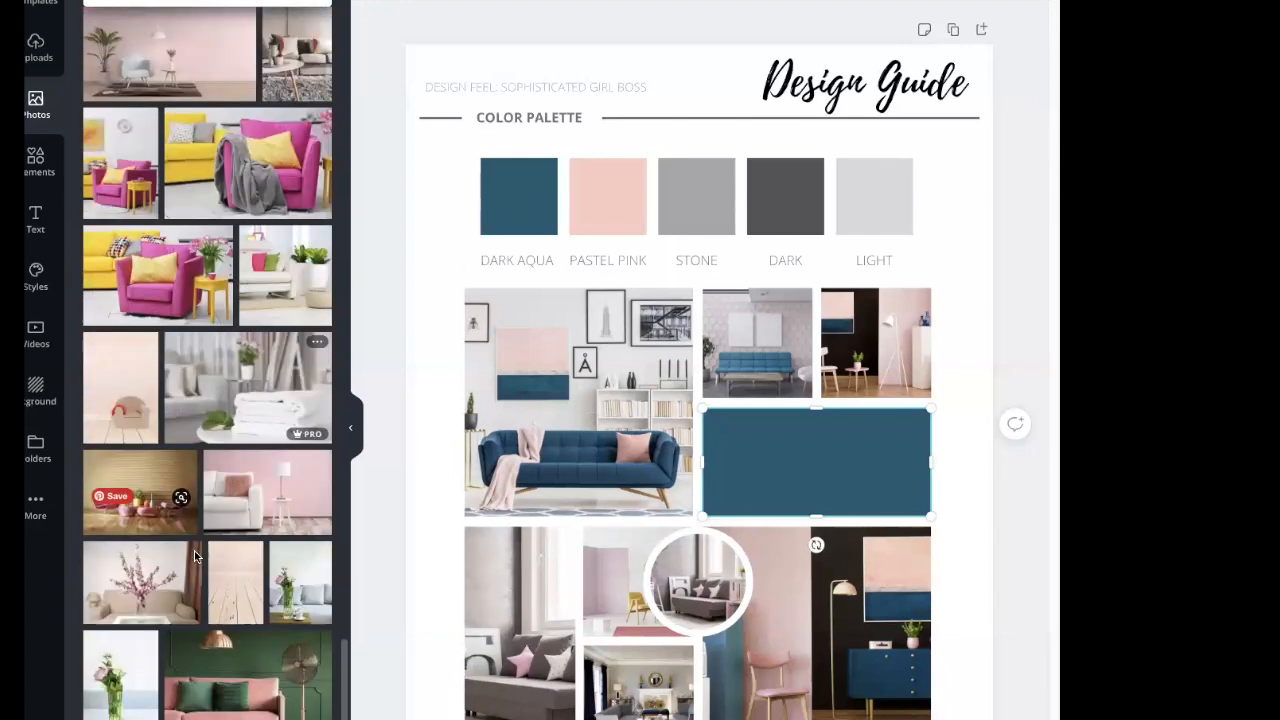
pyautogui.scroll(-1, 195, 557)
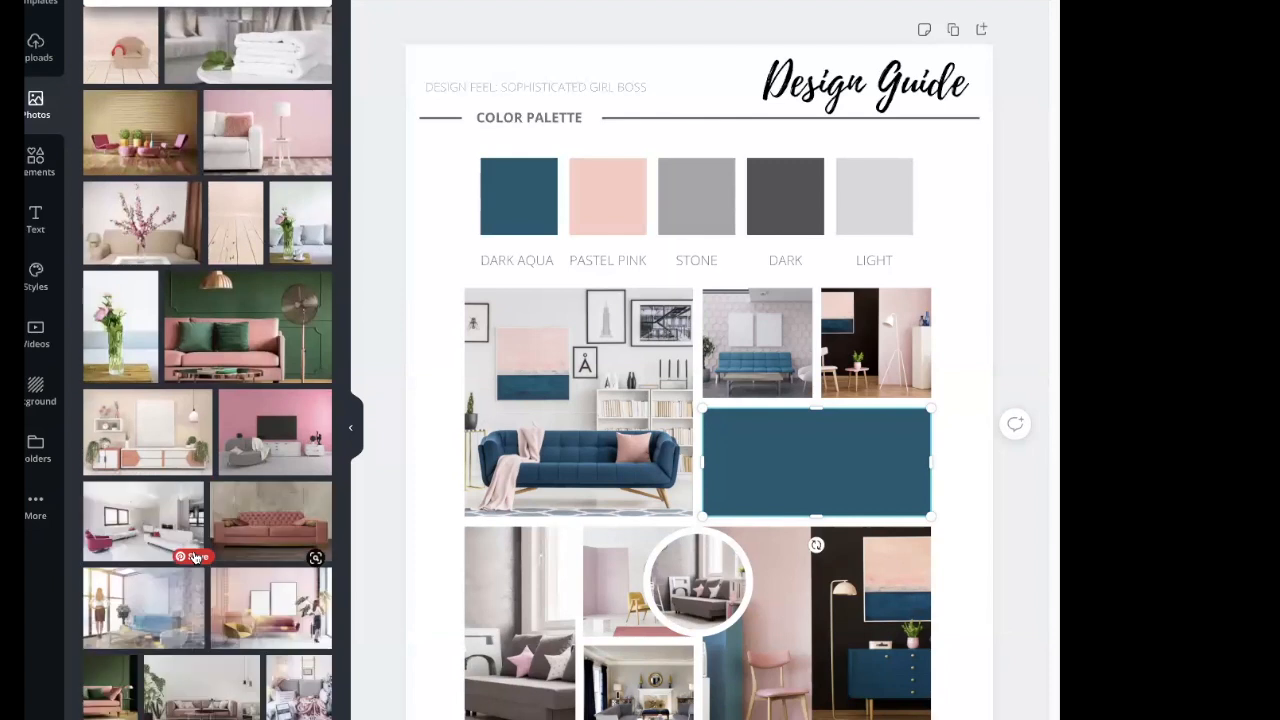
pyautogui.scroll(-7, 238, 546)
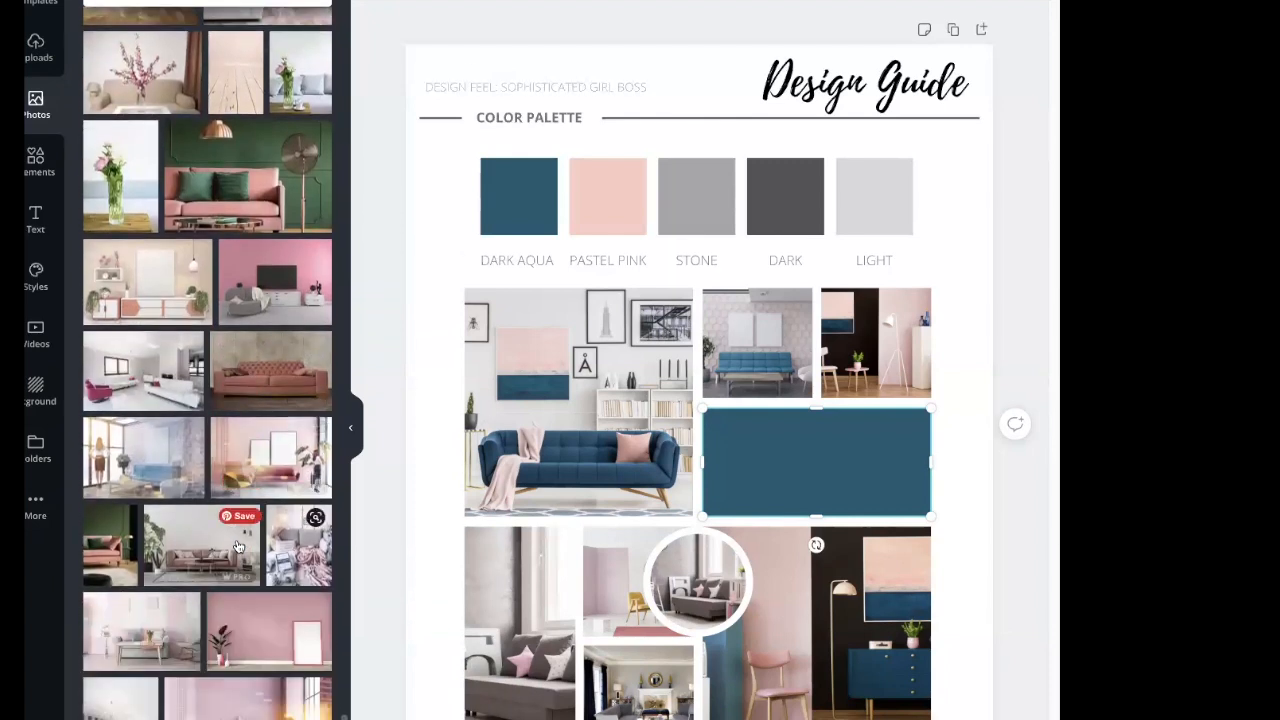
pyautogui.scroll(-1, 238, 546)
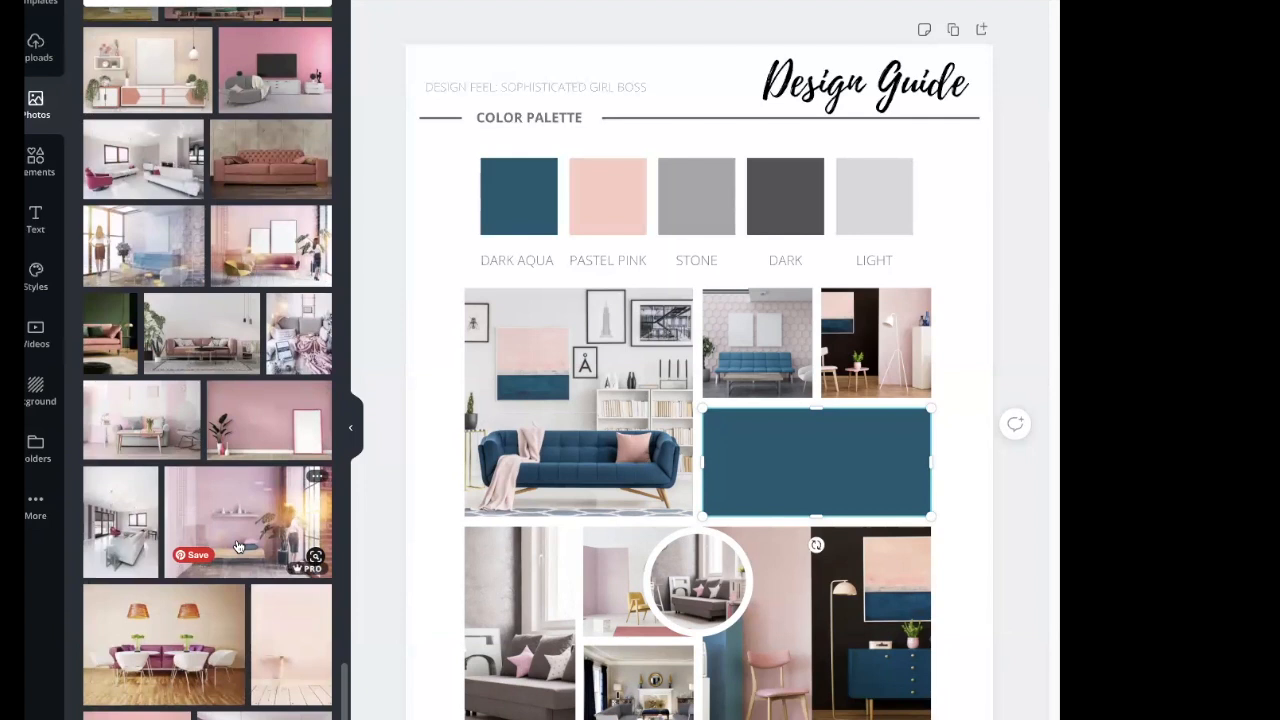
pyautogui.scroll(-5, 238, 546)
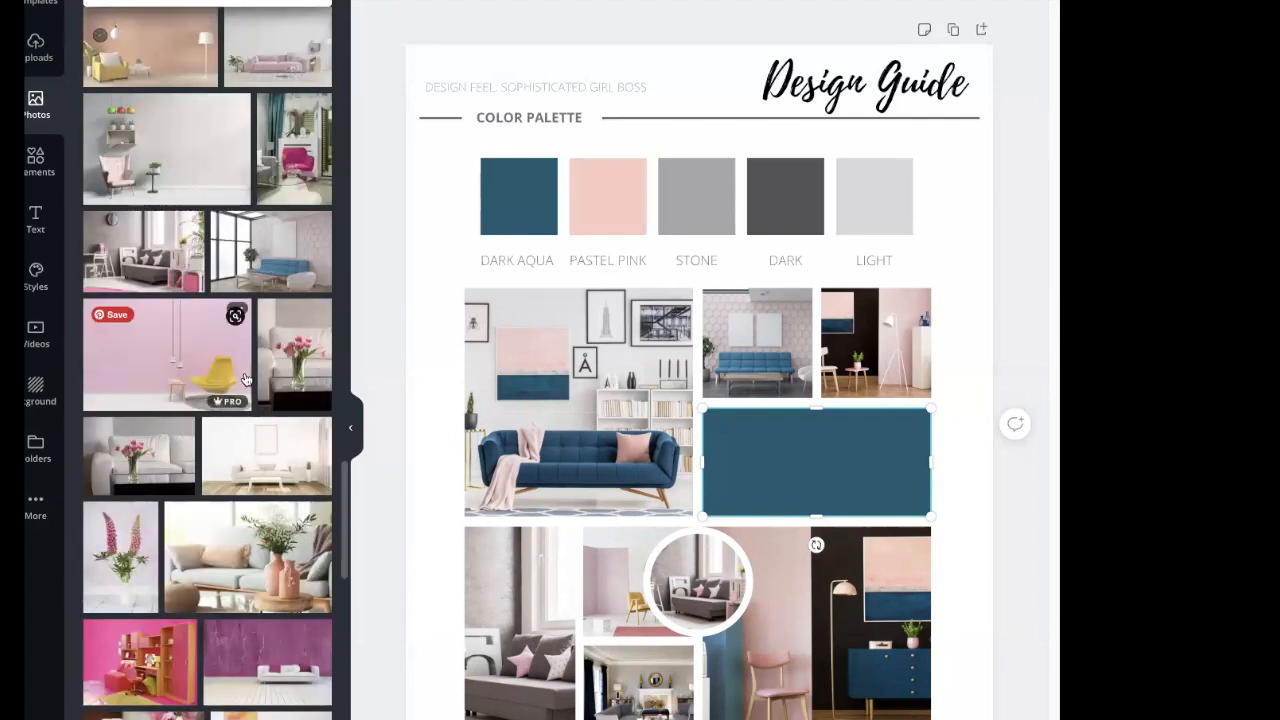
pyautogui.scroll(-8, 247, 450)
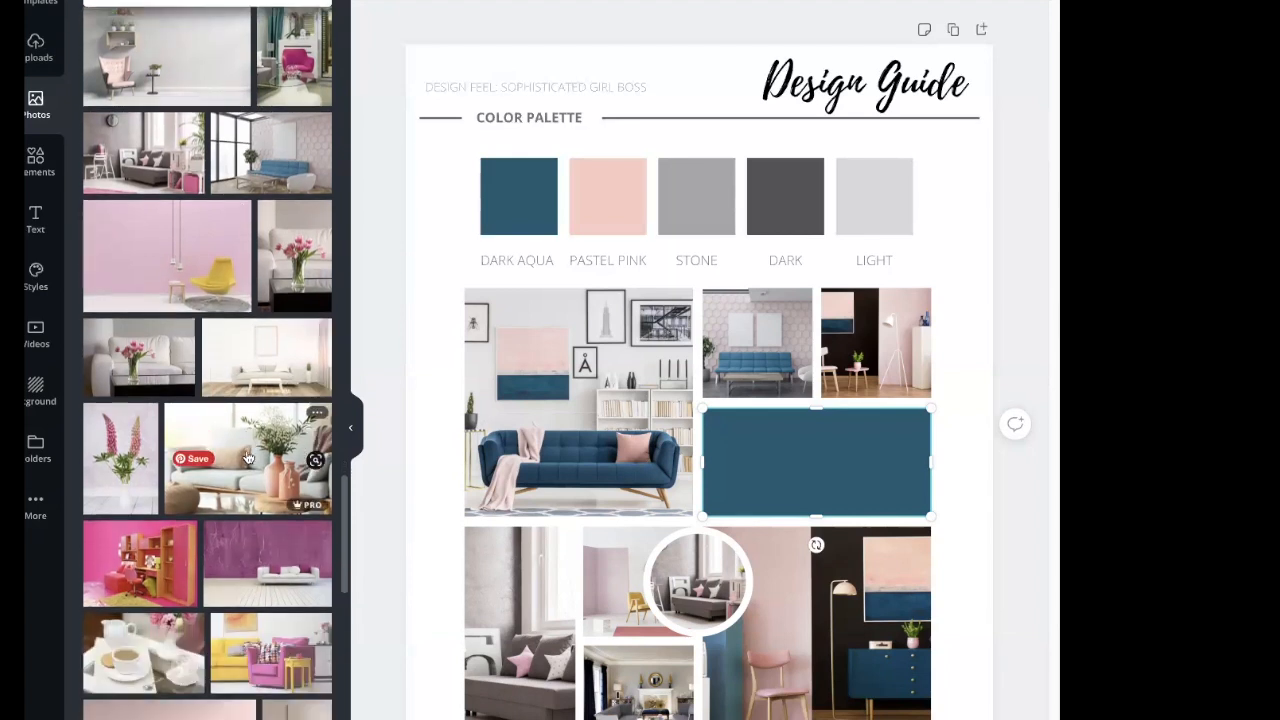
pyautogui.scroll(-8, 247, 457)
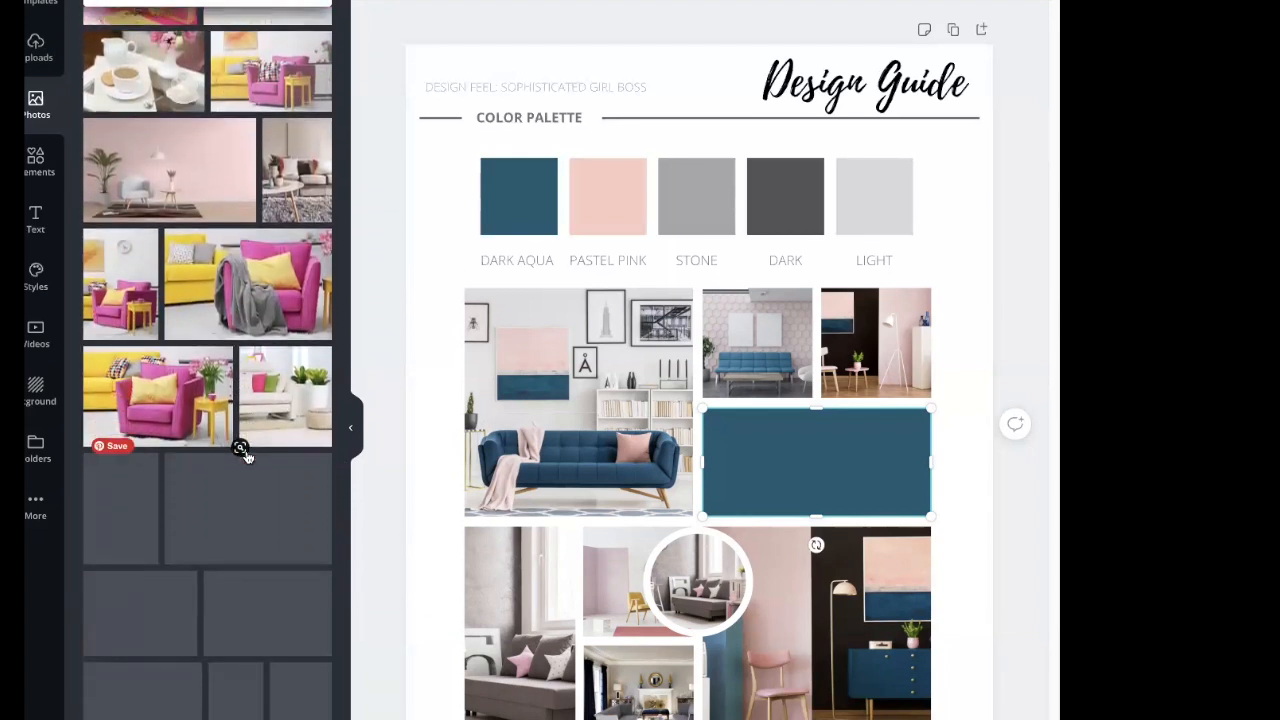
pyautogui.scroll(-10, 245, 460)
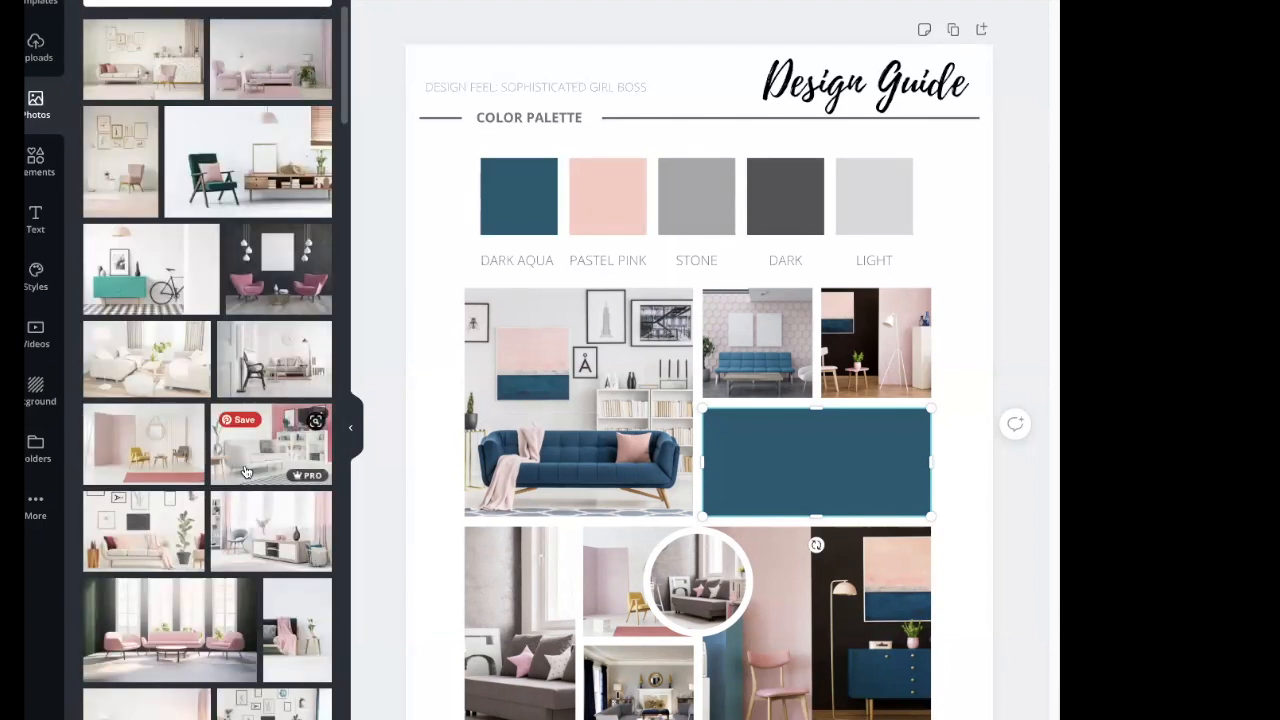
# Place the pink armchair photo with framed wall art in the tall frame and the pink-walled shelf room photo in the small frame beside it.
pyautogui.moveTo(137, 194); pyautogui.dragTo(513, 600)
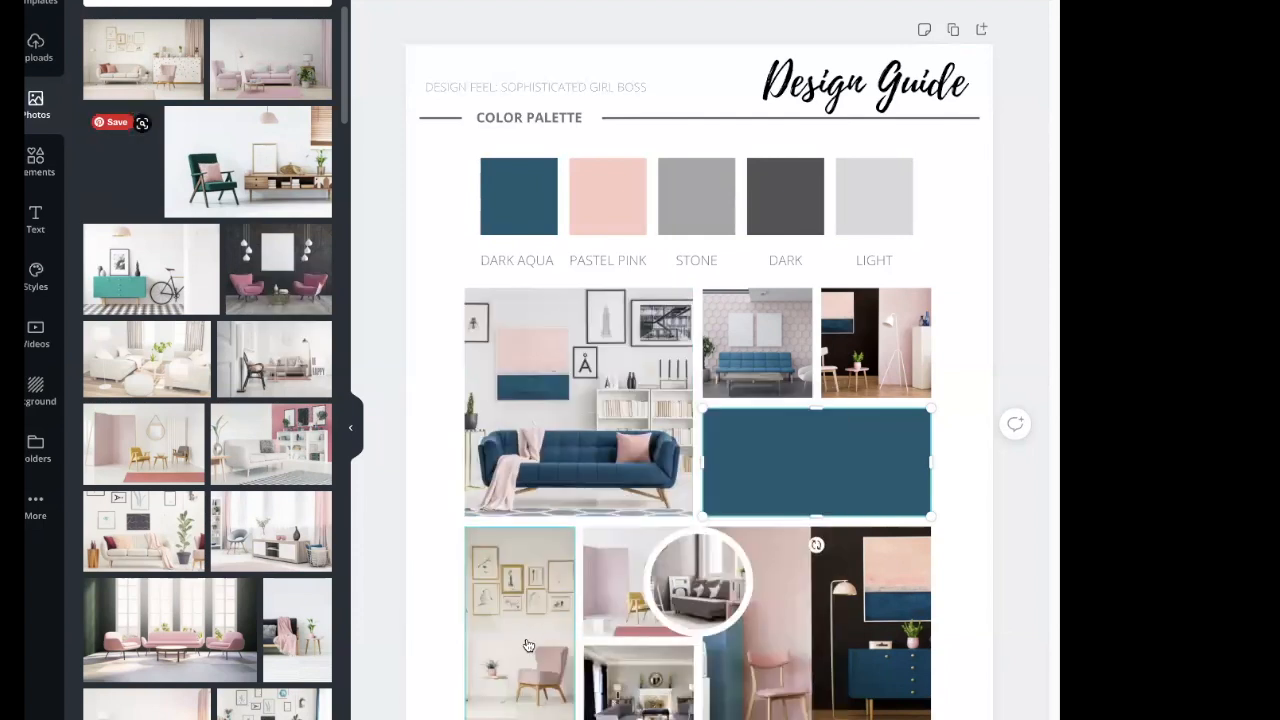
pyautogui.moveTo(528, 645); pyautogui.dragTo(526, 642)
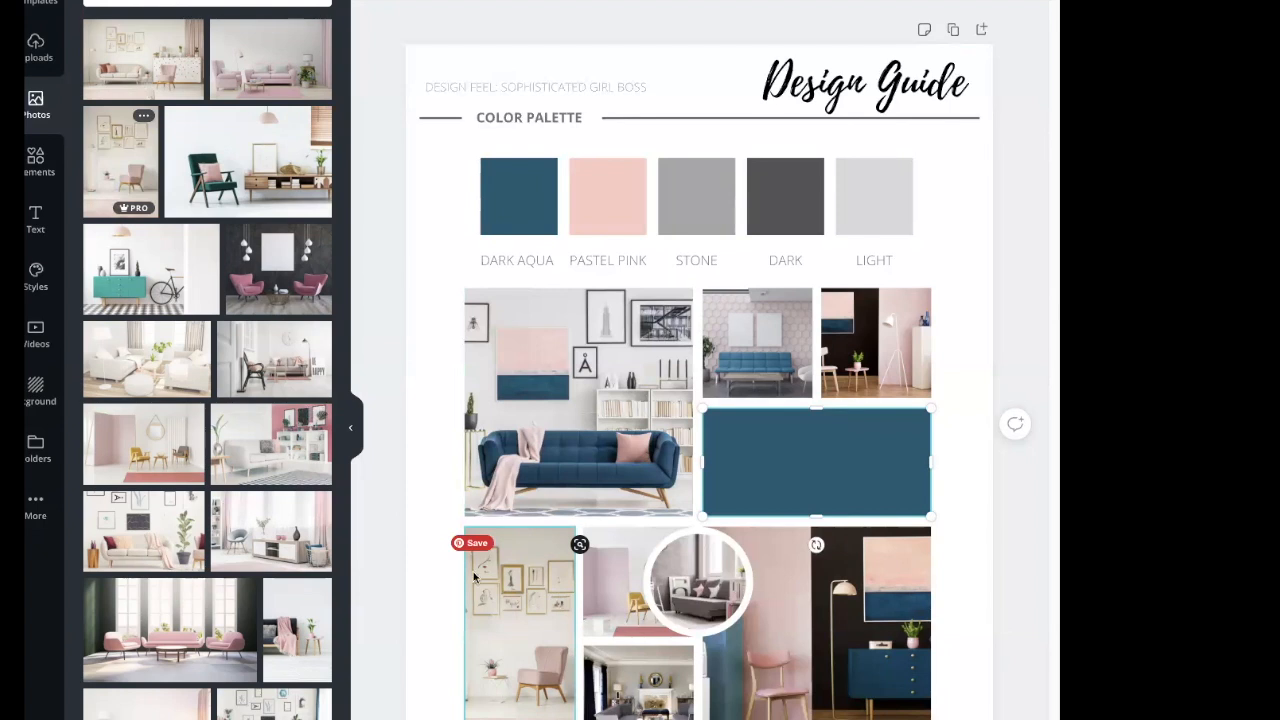
pyautogui.moveTo(290, 450); pyautogui.dragTo(673, 649)
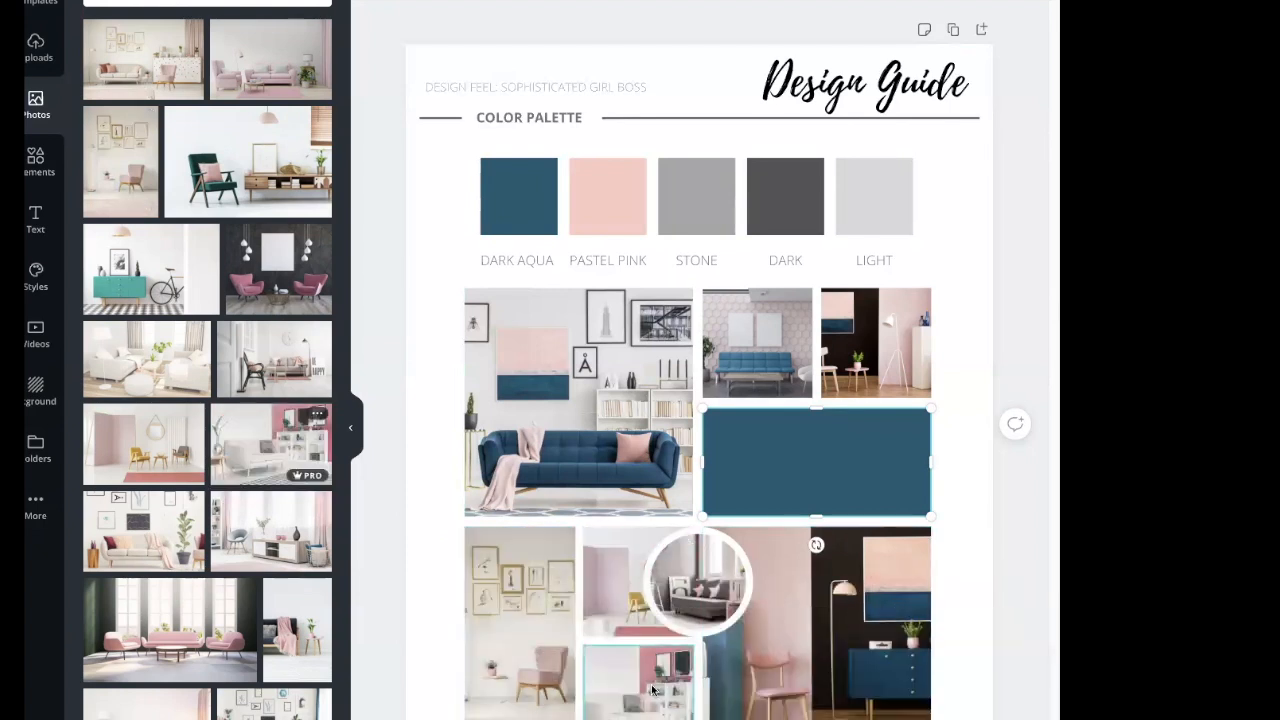
pyautogui.click(987, 315)
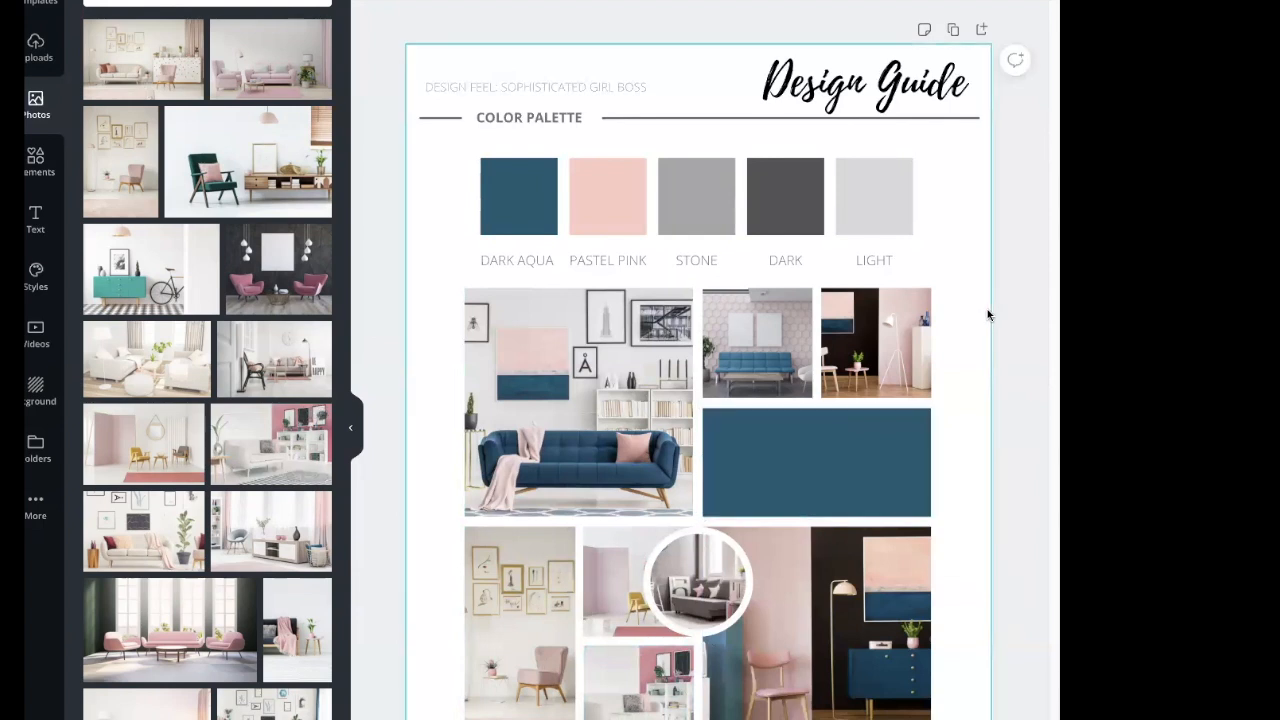